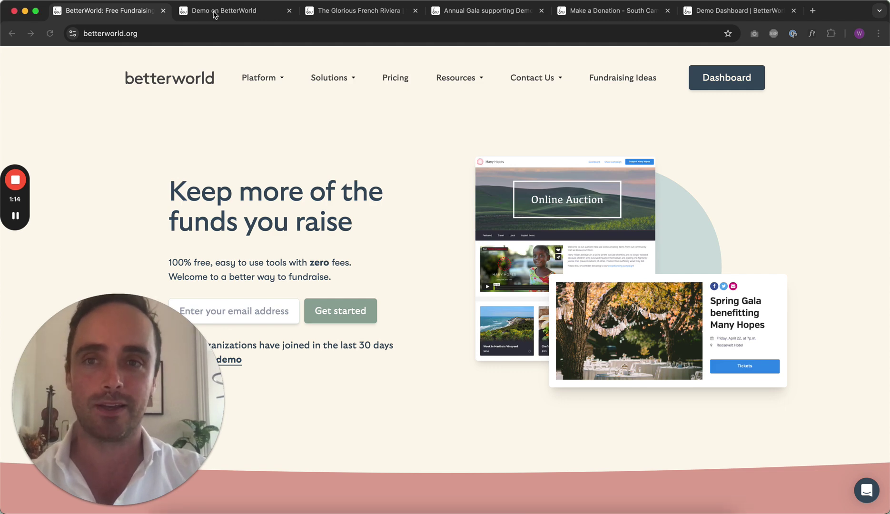
- Switch to the Demo organization's public page and look through its list of campaigns
left_click(214, 14)
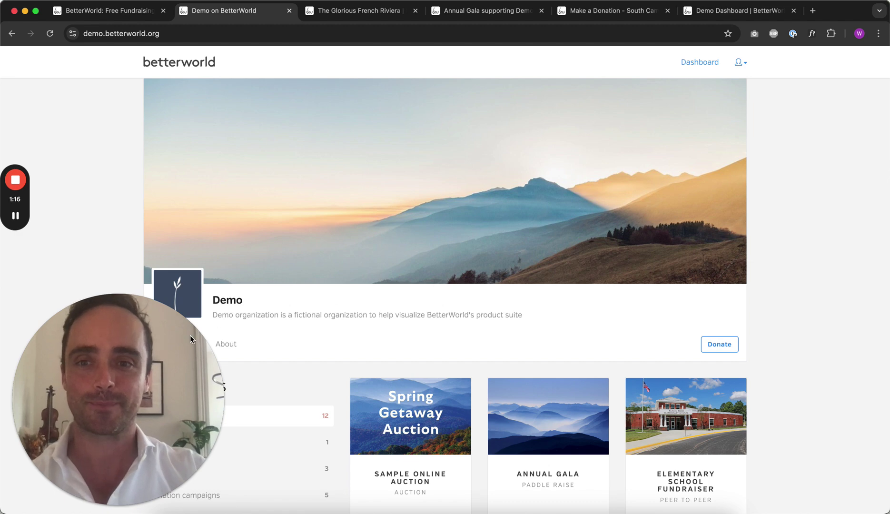
left_click(103, 505)
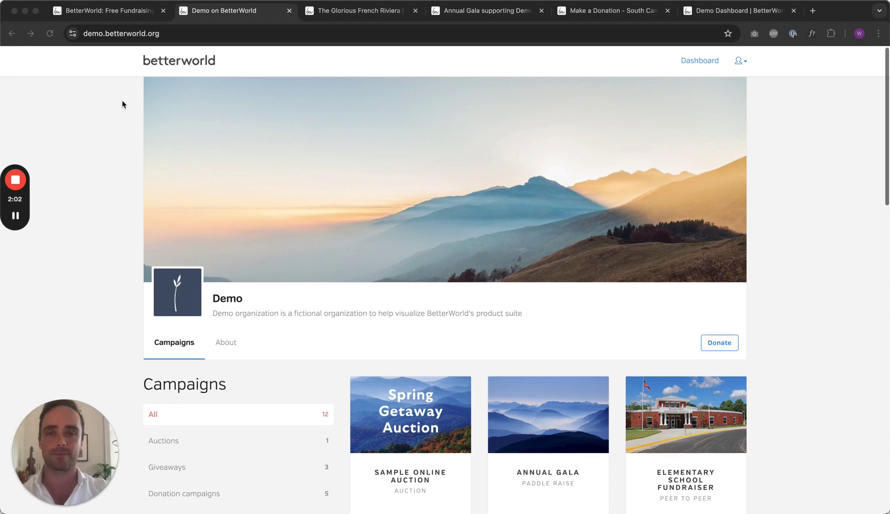
scroll(121, 103, "down", 2)
scroll(122, 103, "up", 2)
scroll(122, 104, "down", 1)
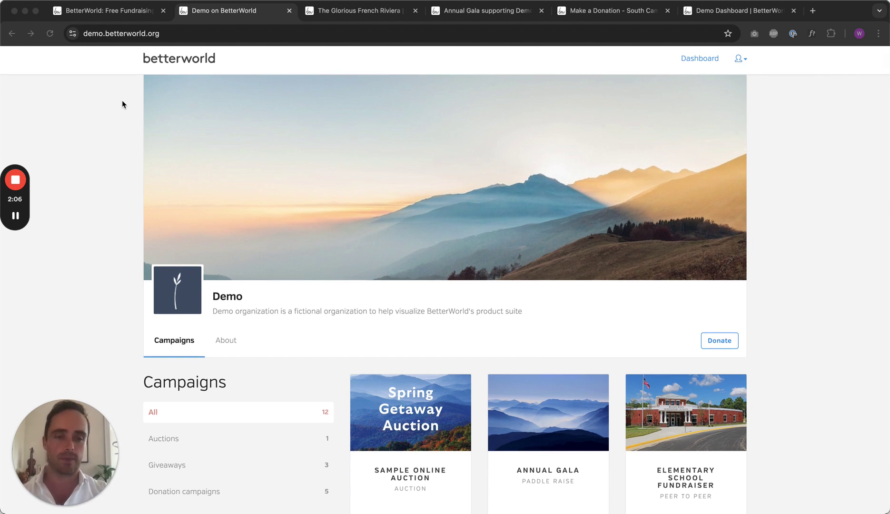
scroll(122, 105, "down", 2)
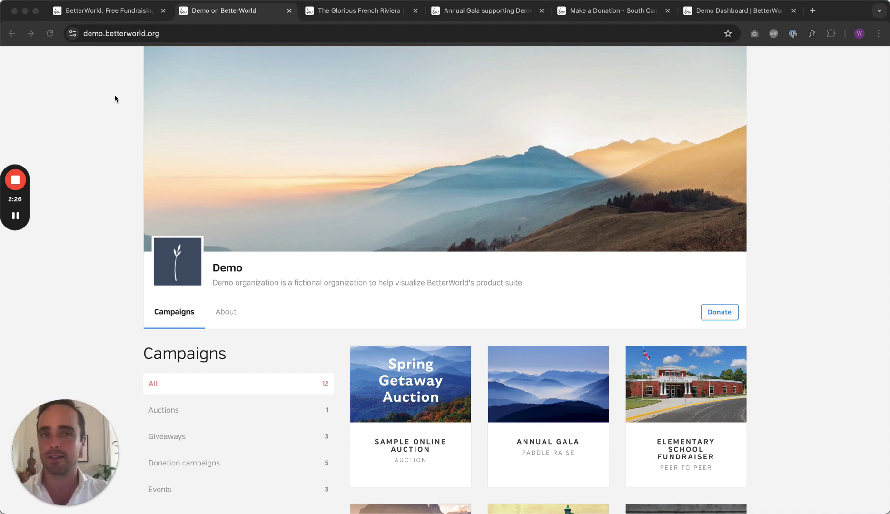
scroll(142, 135, "up", 2)
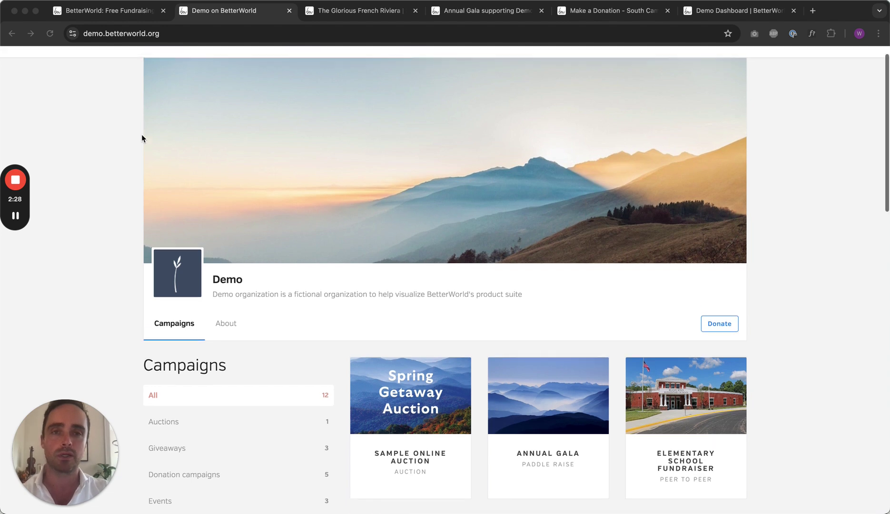
scroll(141, 135, "up", 1)
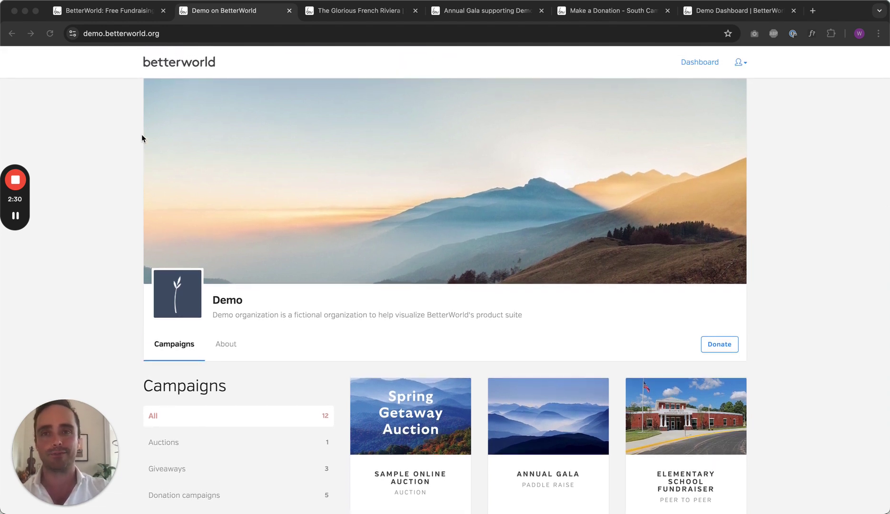
scroll(142, 139, "down", 5)
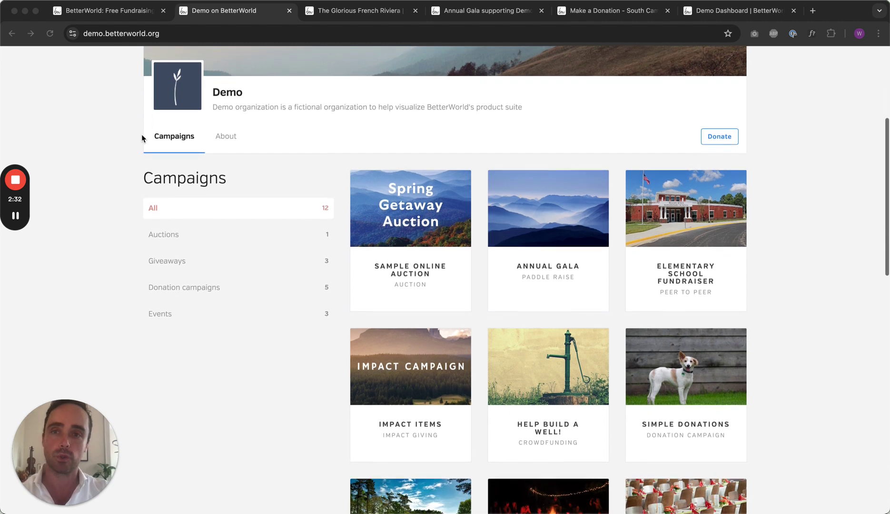
scroll(141, 134, "down", 1)
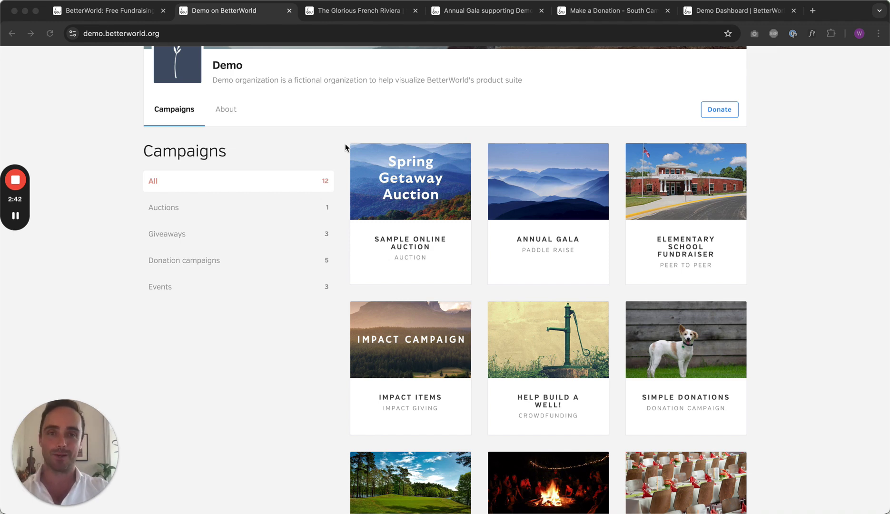
- Open the Sample Online Auction campaign and browse its welcome section and auction items down to Food & Wine
left_click(408, 136)
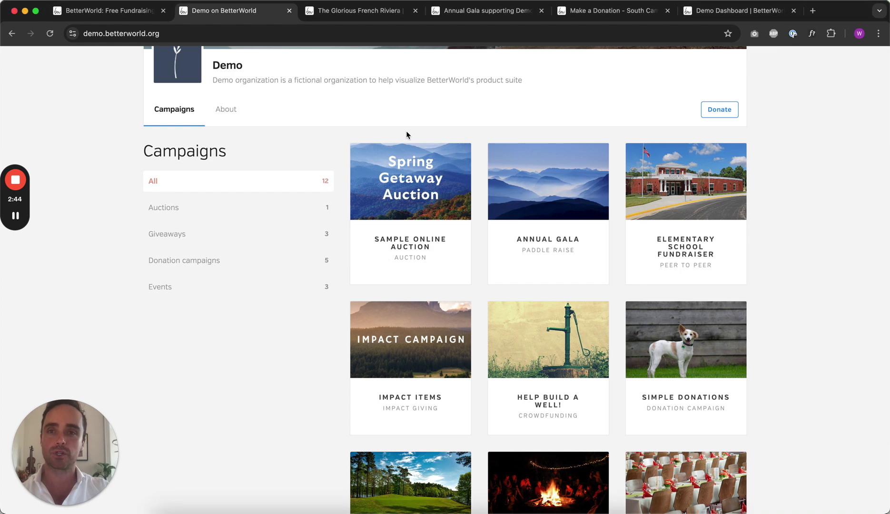
left_click(407, 187)
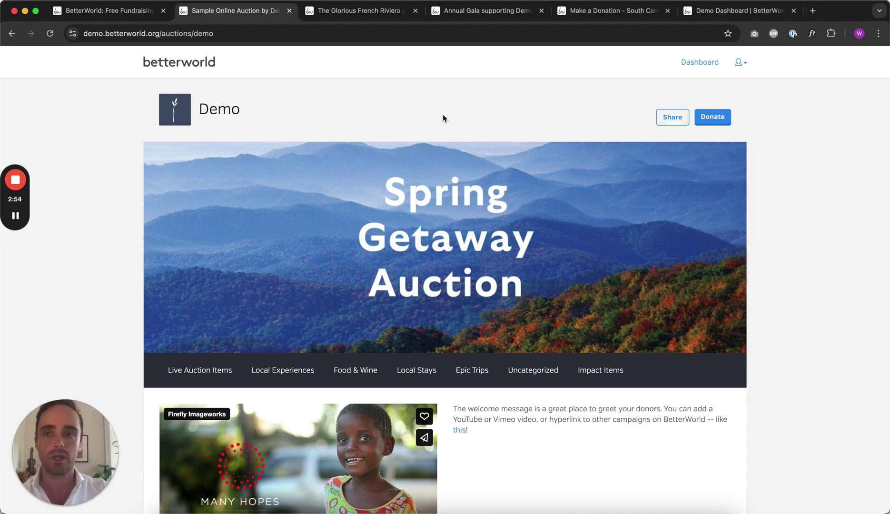
scroll(113, 150, "down", 1)
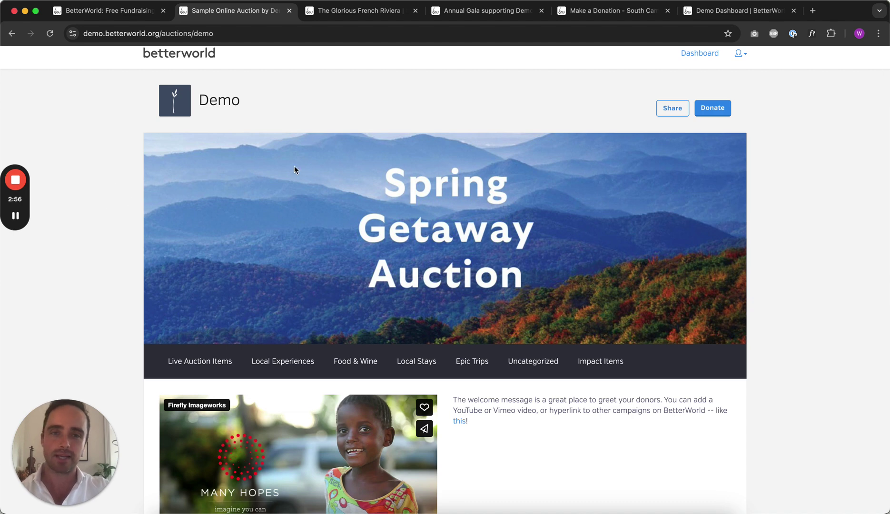
scroll(776, 215, "down", 3)
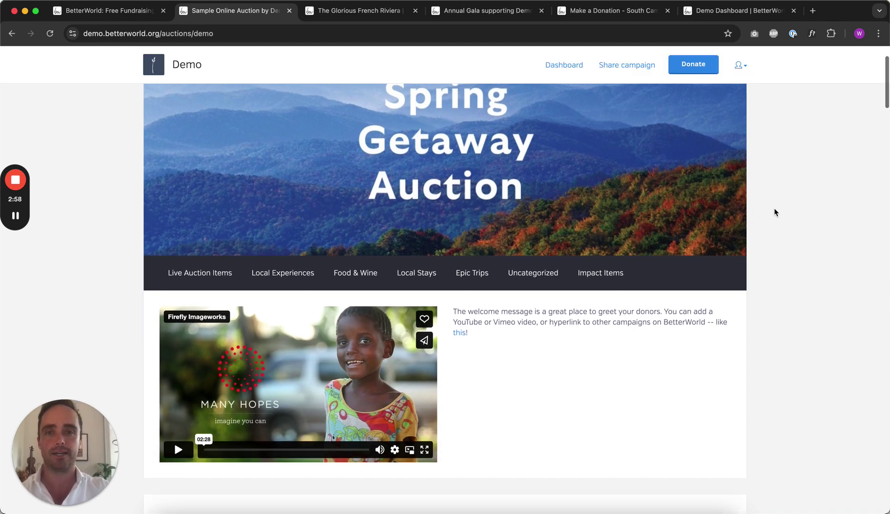
scroll(477, 234, "up", 2)
scroll(527, 180, "down", 5)
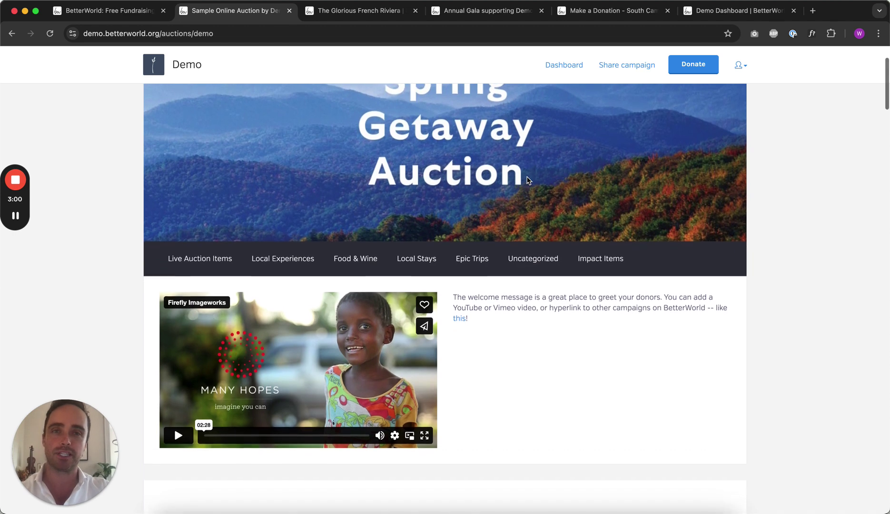
scroll(527, 180, "down", 2)
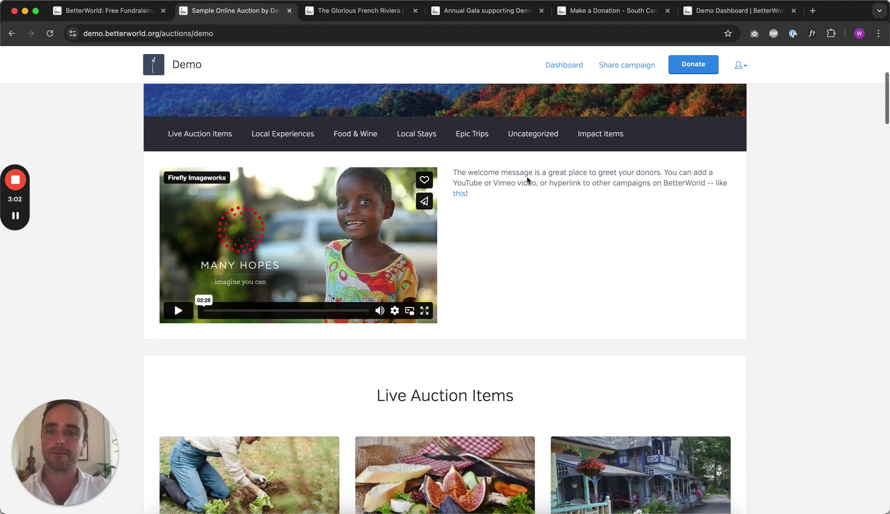
scroll(131, 275, "down", 1)
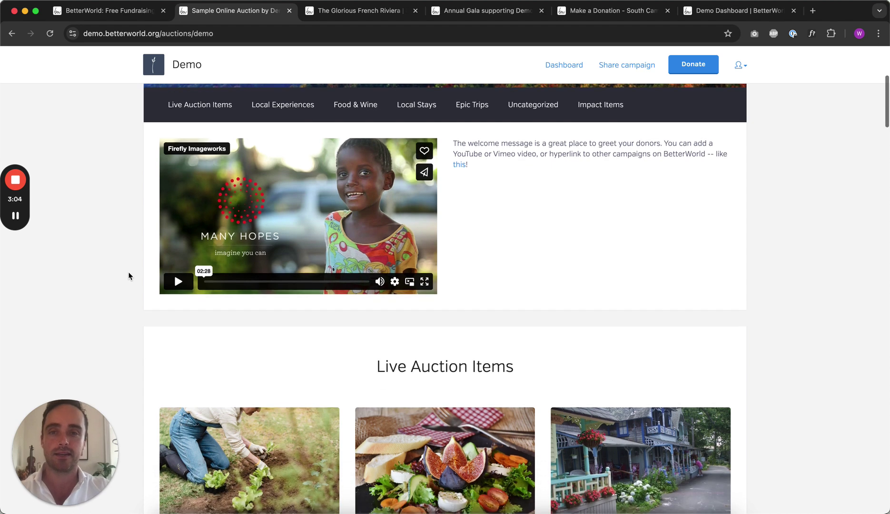
scroll(564, 246, "down", 14)
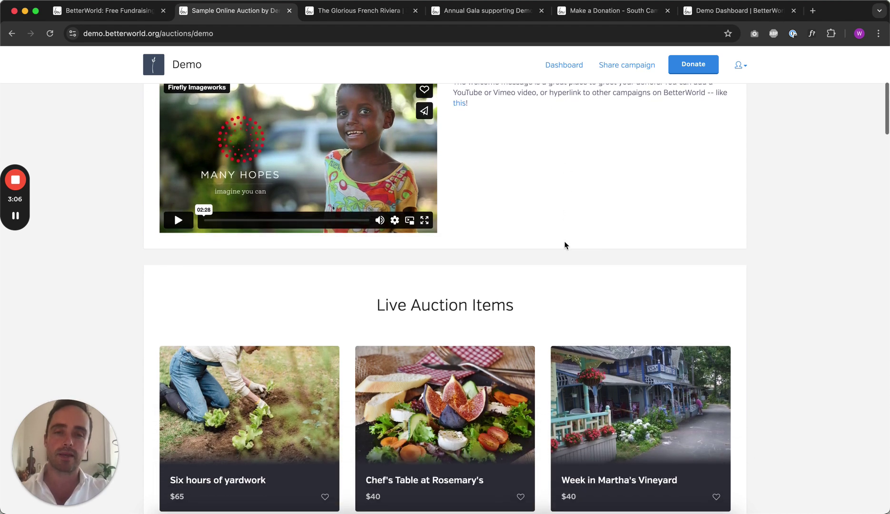
scroll(565, 242, "down", 13)
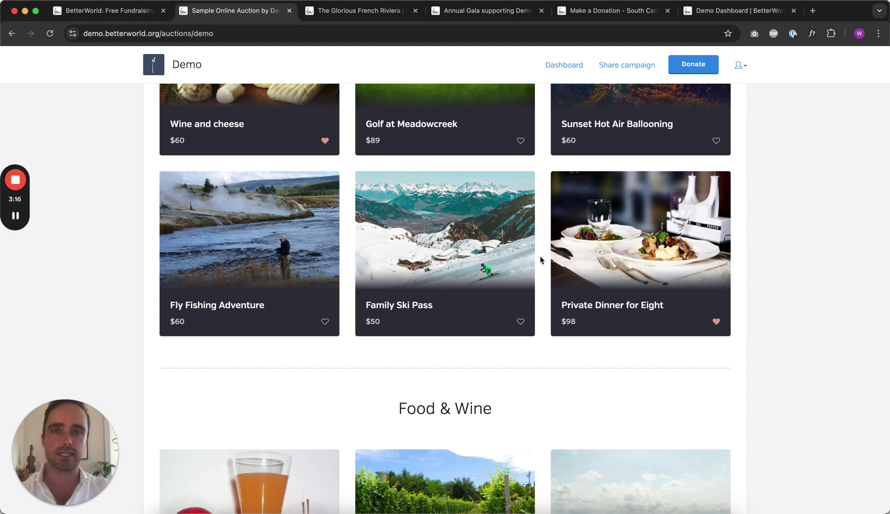
scroll(540, 258, "down", 2)
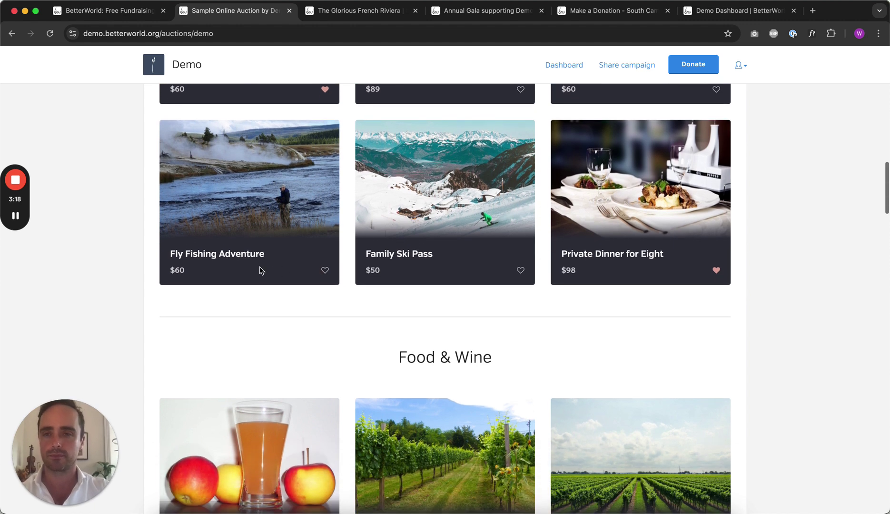
- Open the Fly Fishing Adventure item, show its third photo, and examine the bidding and overview details
left_click(223, 258)
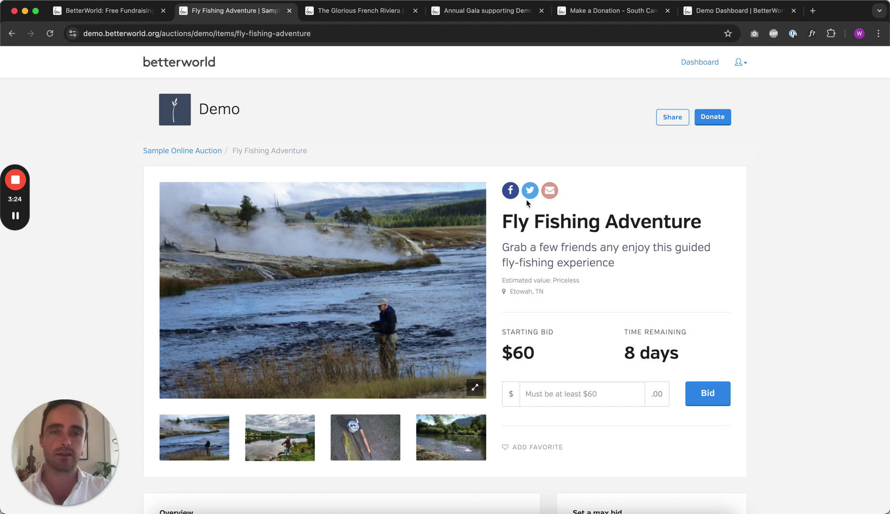
scroll(514, 264, "down", 3)
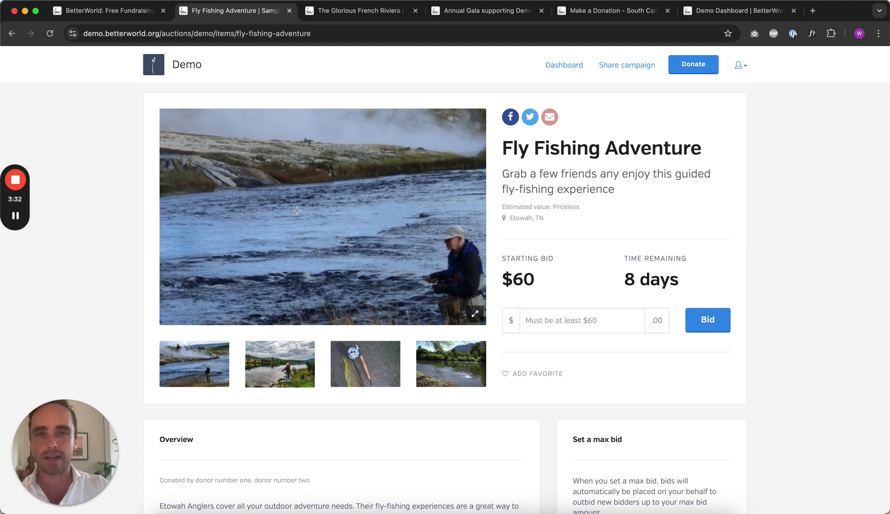
left_click(365, 378)
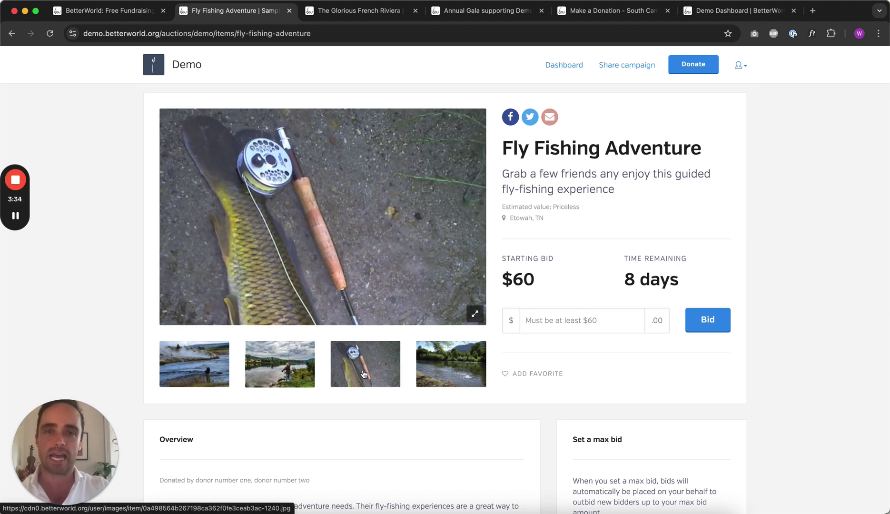
scroll(705, 204, "down", 1)
scroll(705, 204, "down", 3)
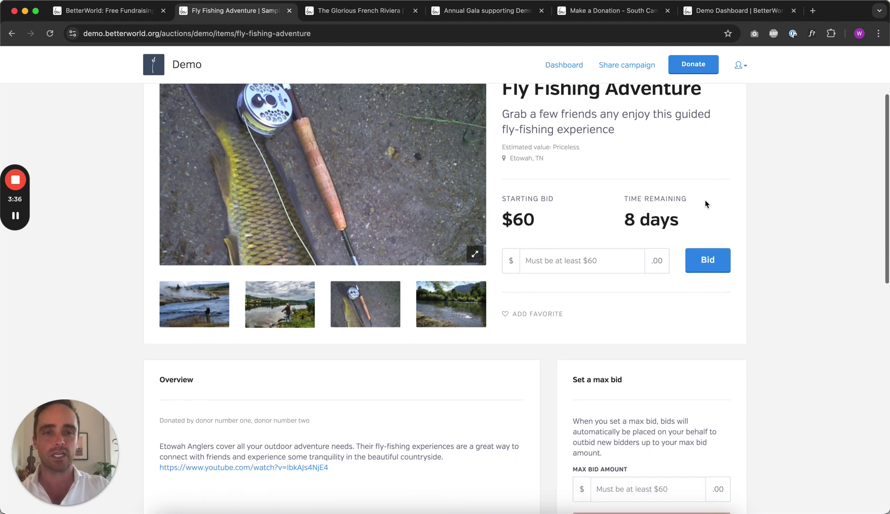
scroll(705, 203, "up", 3)
scroll(705, 204, "up", 3)
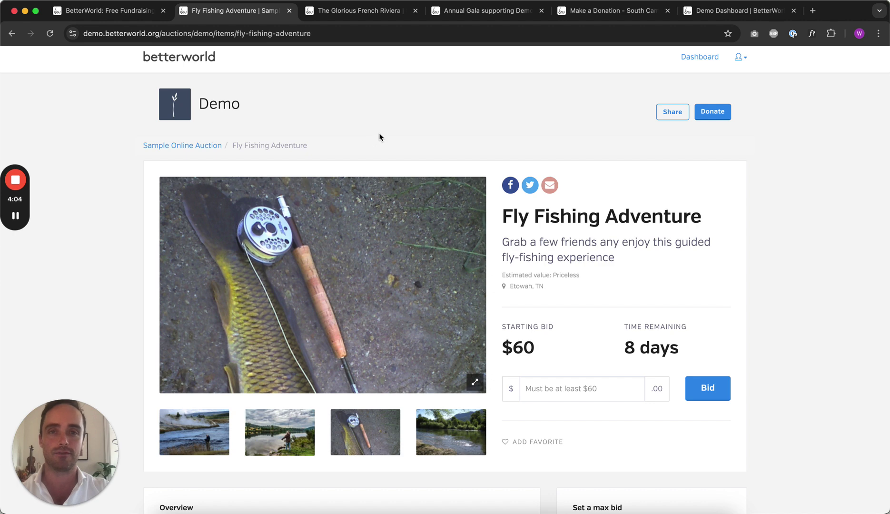
- Go back to the Sample Online Auction, review its item sections down to Local Stays, and return to the Demo organization's page
left_click(206, 146)
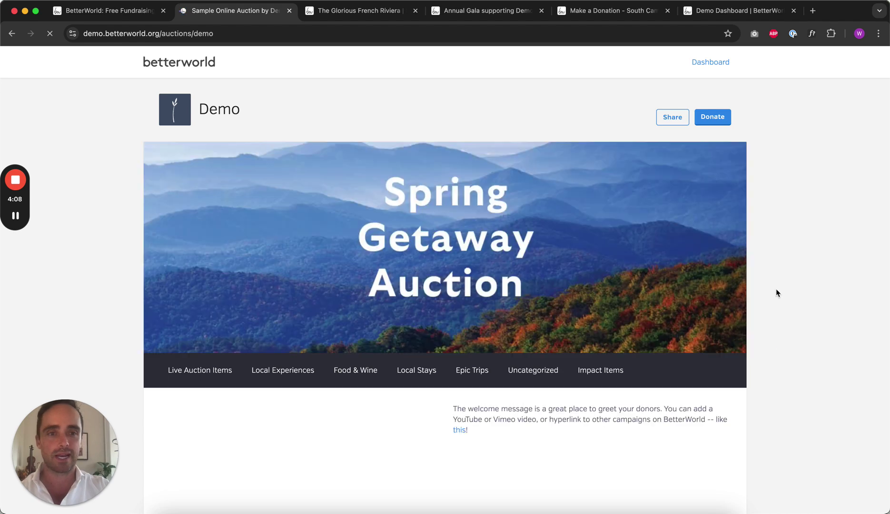
scroll(775, 288, "down", 5)
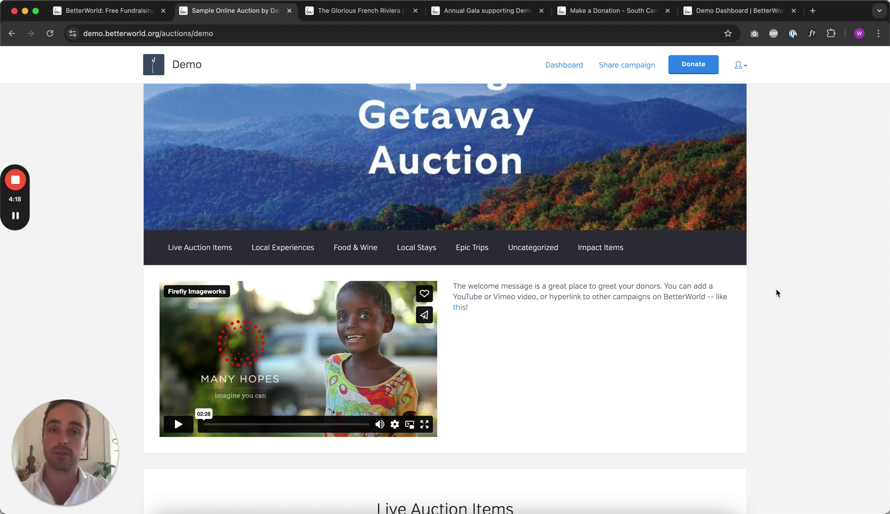
scroll(776, 290, "down", 3)
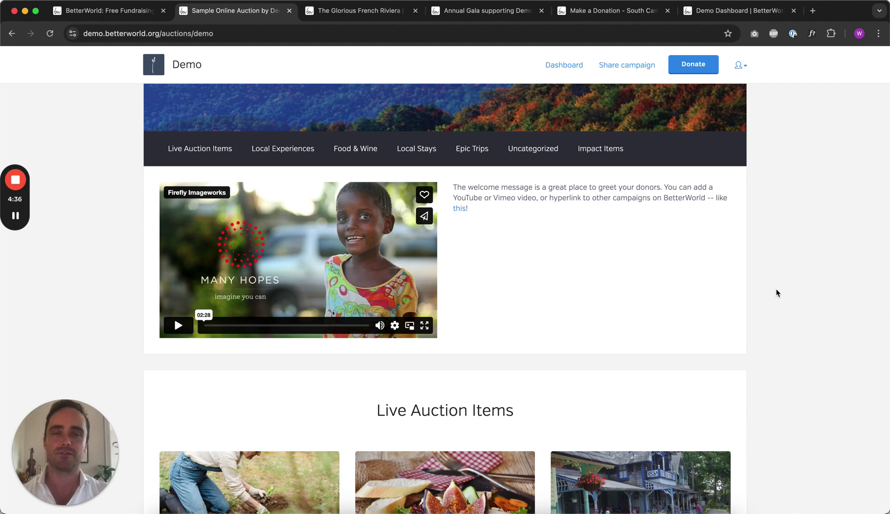
scroll(776, 292, "down", 10)
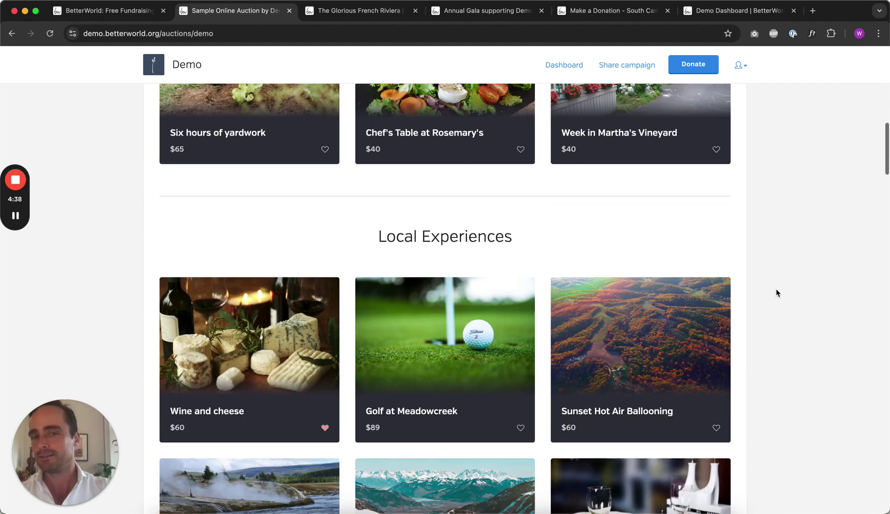
scroll(776, 293, "down", 2)
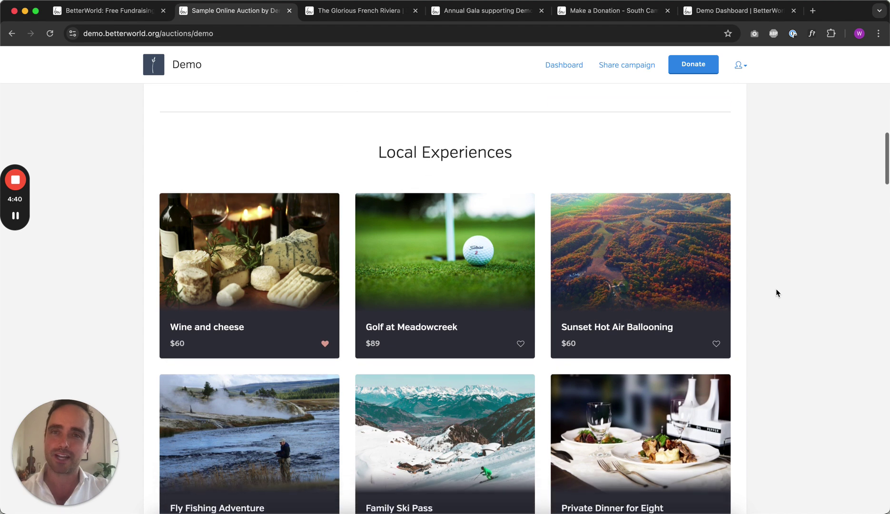
scroll(776, 292, "down", 1)
scroll(776, 292, "down", 1)
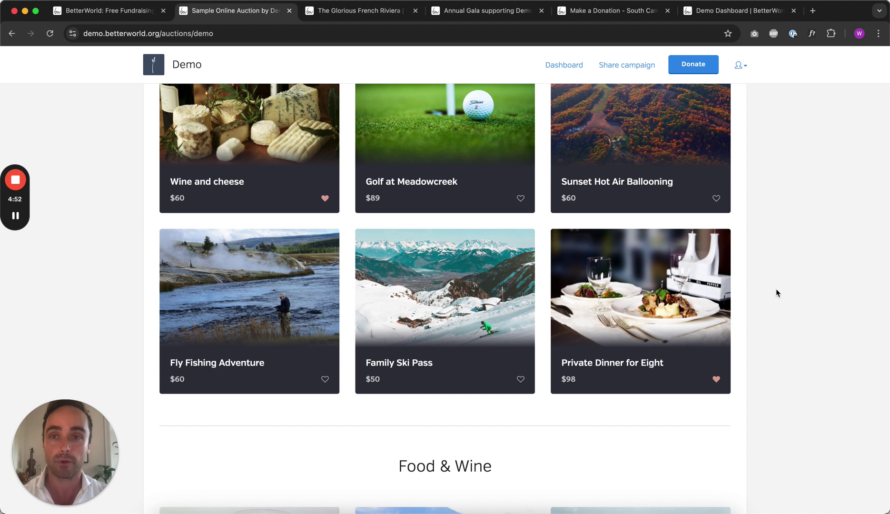
scroll(776, 289, "down", 3)
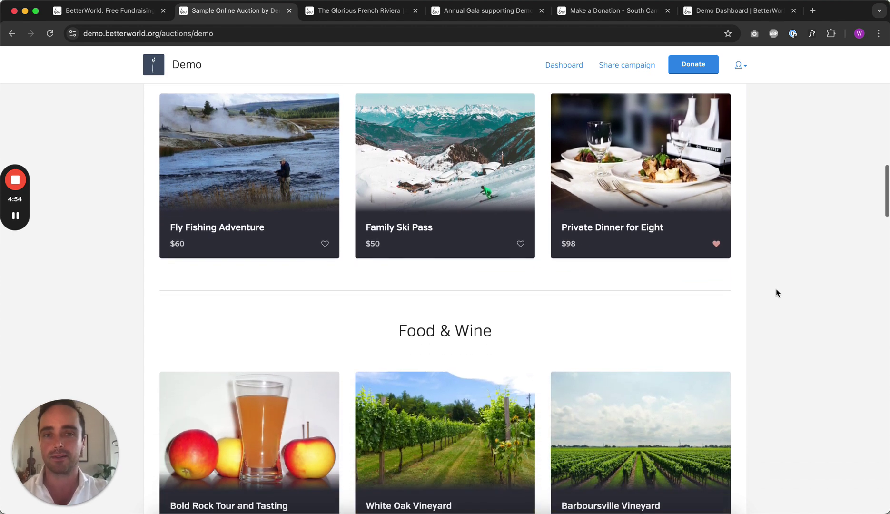
scroll(776, 292, "down", 3)
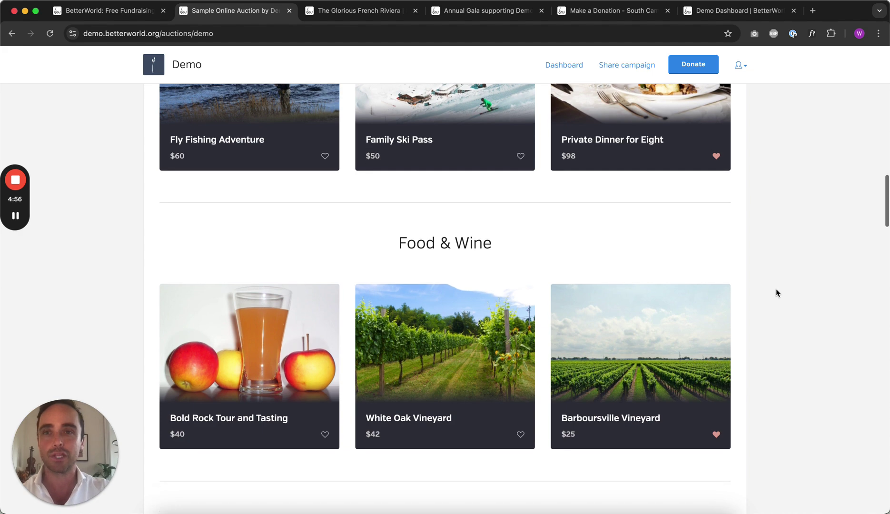
scroll(775, 288, "down", 2)
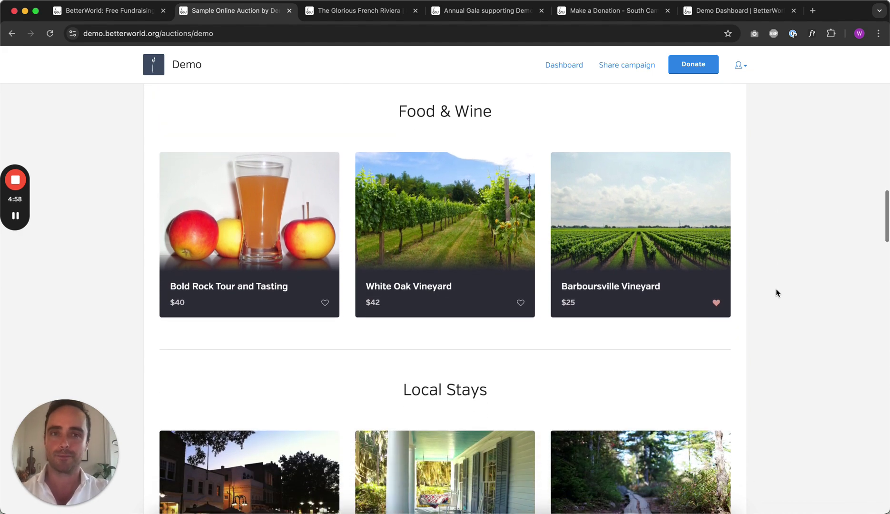
scroll(508, 205, "up", 8)
left_click(159, 71)
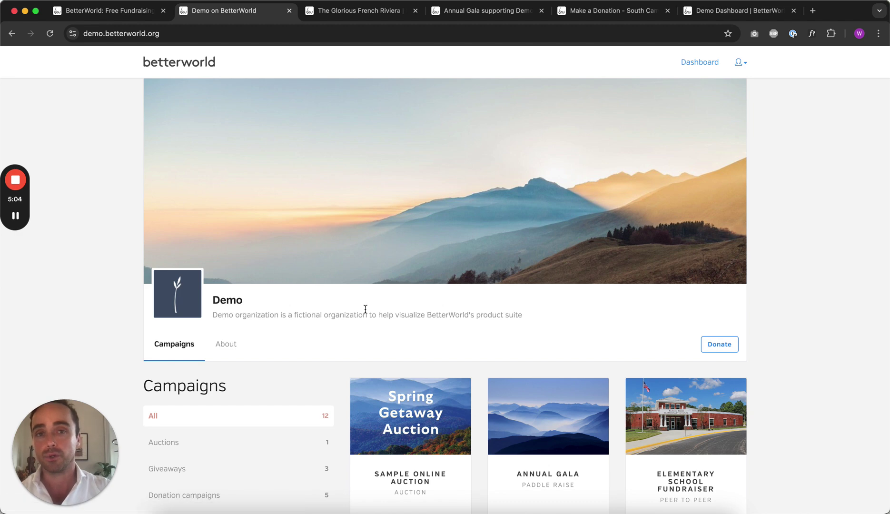
- View the sample live auction's item display page and the Annual Gala fundraising progress display
left_click(333, 12)
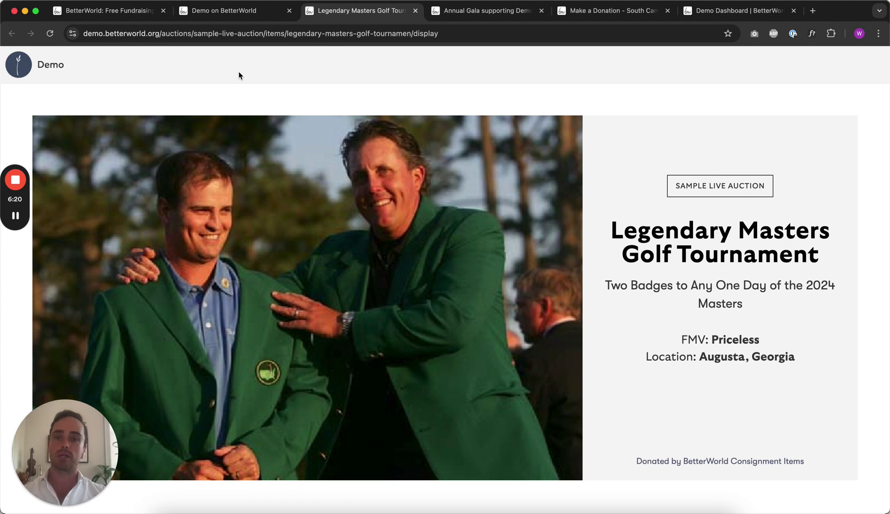
left_click(445, 10)
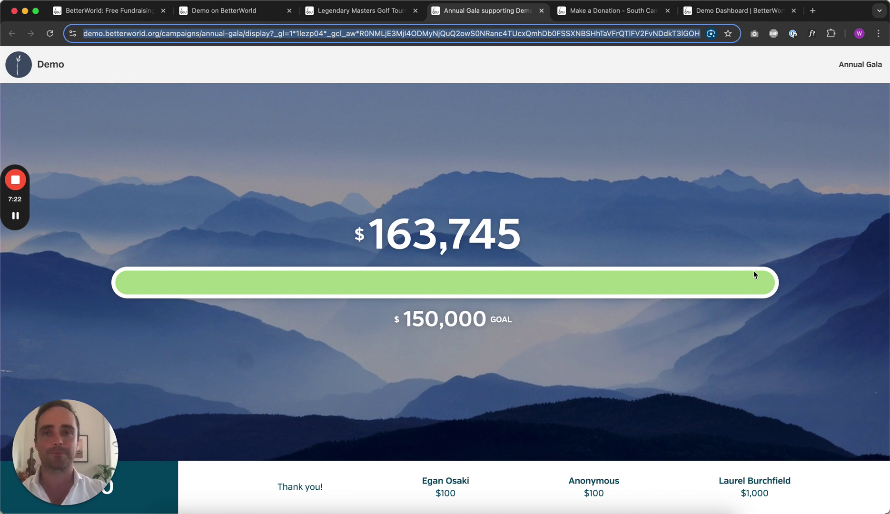
- Open the Elementary School Fundraiser from the Demo organization's campaigns and go to the first listed 1st grade participant's page
left_click(211, 14)
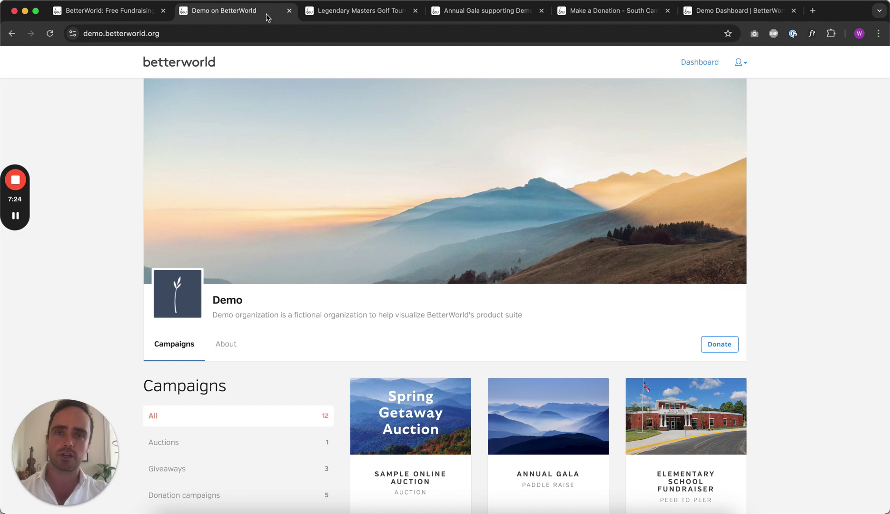
scroll(341, 163, "down", 3)
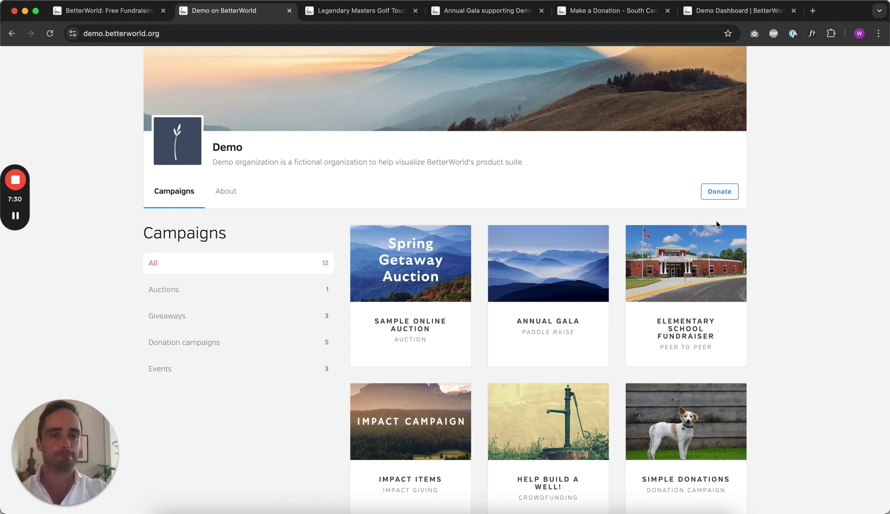
left_click(708, 239)
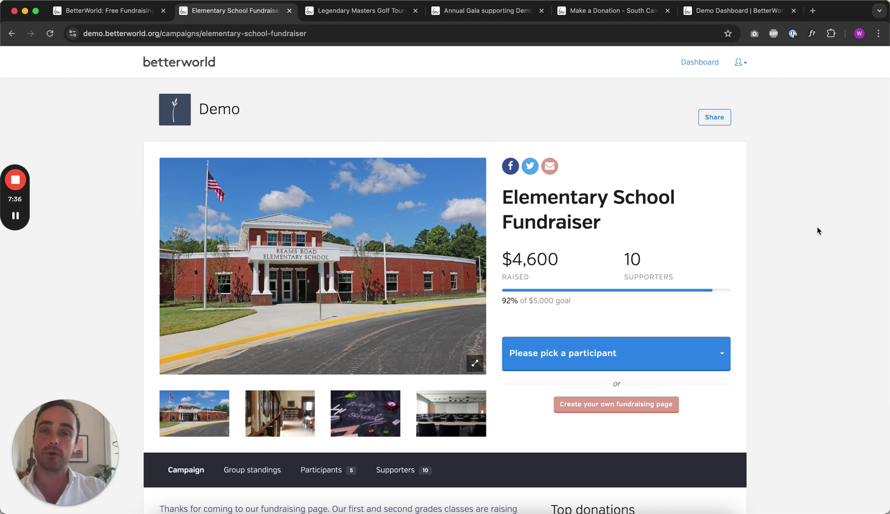
left_click(635, 357)
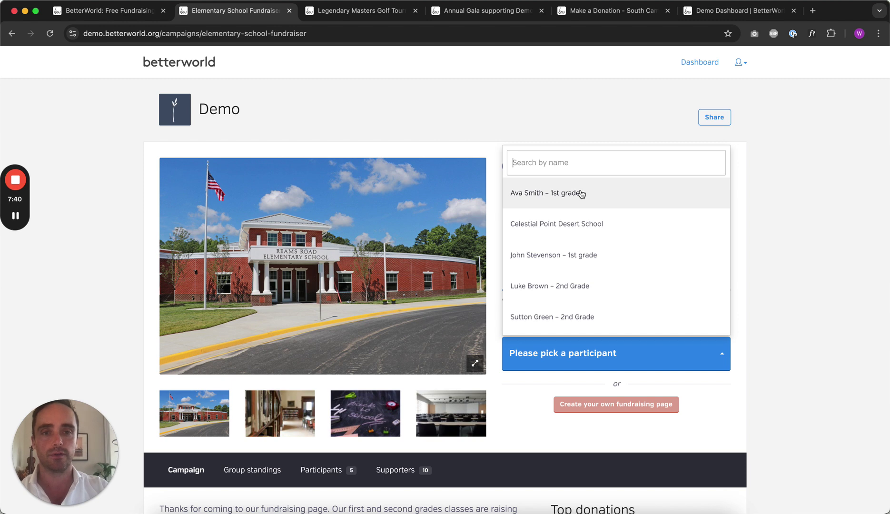
left_click(537, 193)
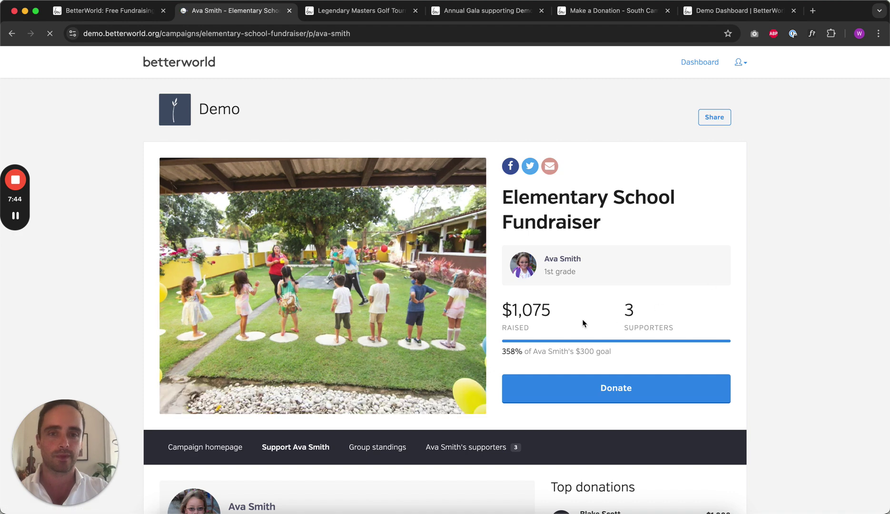
- Examine the participant's fundraising page, including the personal message, top donations, the organization's message and group standings
scroll(558, 306, "down", 2)
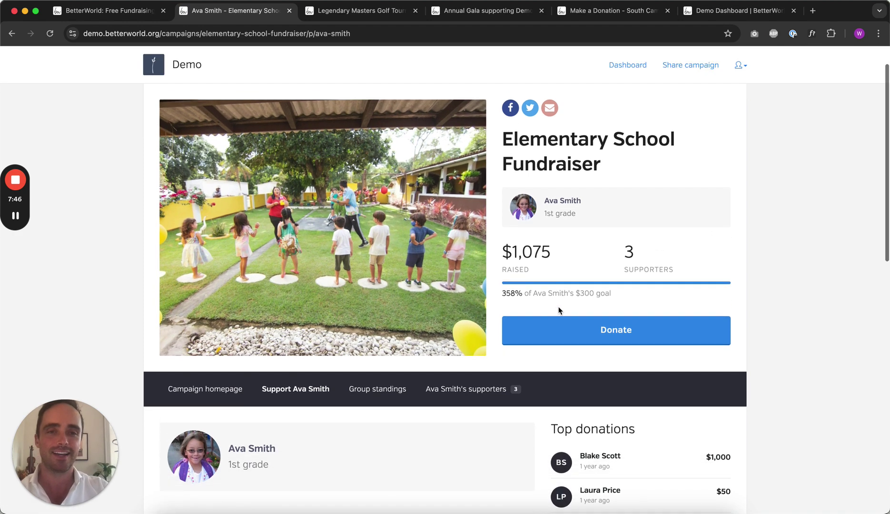
scroll(759, 241, "down", 4)
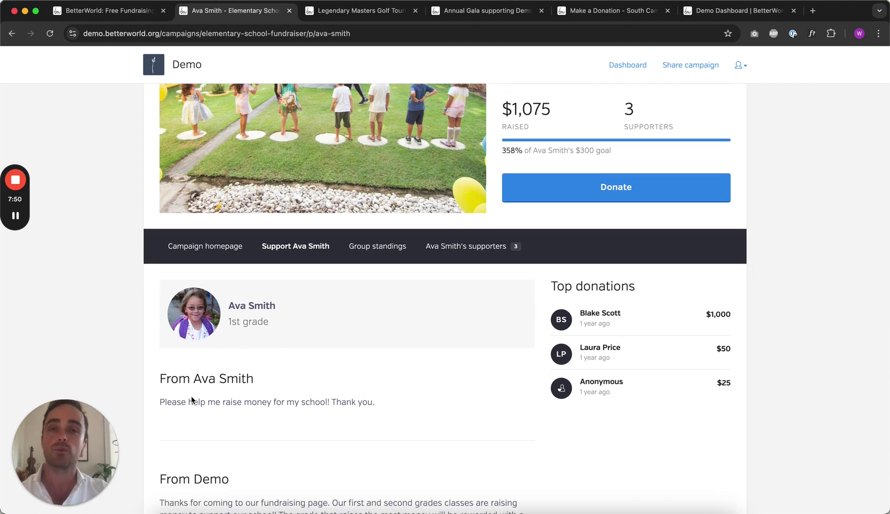
scroll(329, 403, "down", 4)
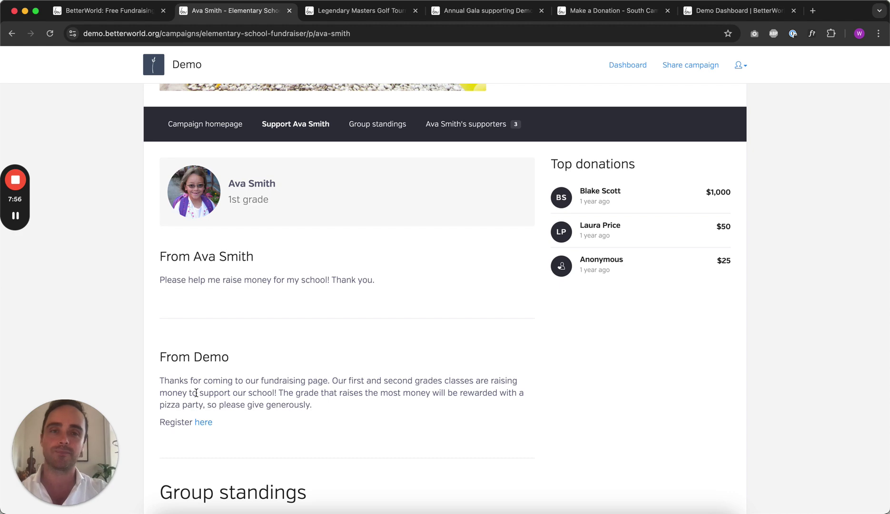
scroll(681, 232, "up", 3)
scroll(674, 348, "down", 1)
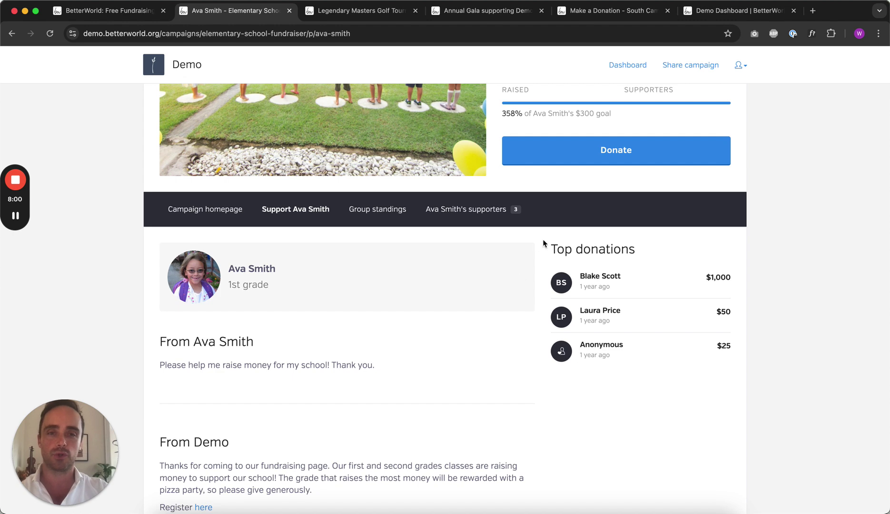
scroll(542, 242, "down", 7)
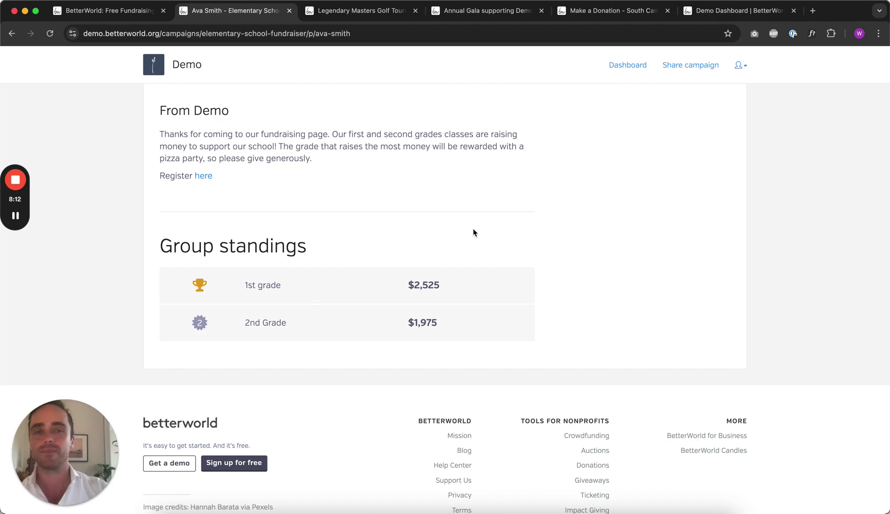
scroll(562, 236, "up", 8)
scroll(649, 179, "up", 2)
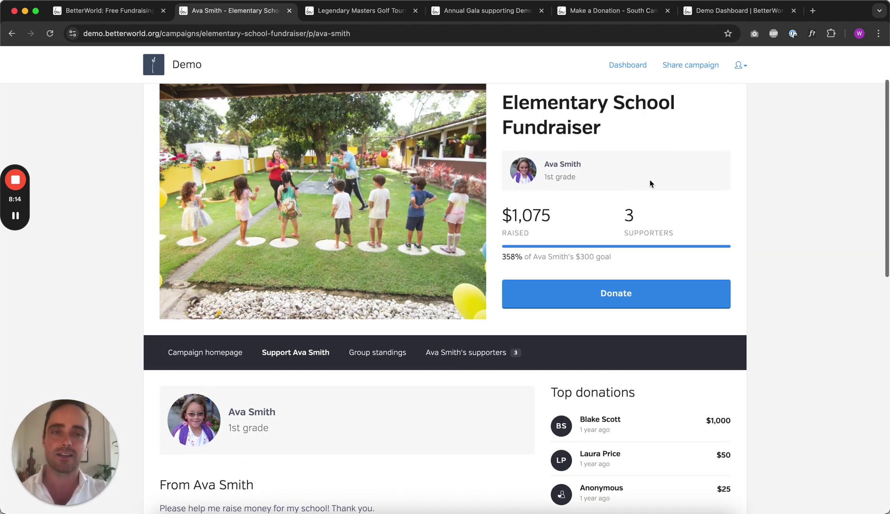
scroll(656, 181, "up", 2)
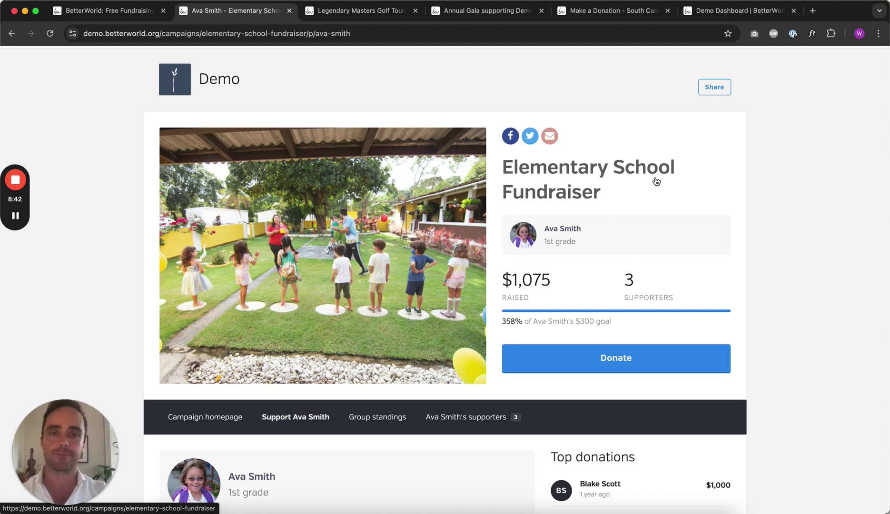
- Return to the Demo organization's page and open the Impact Items campaign
left_click(656, 181)
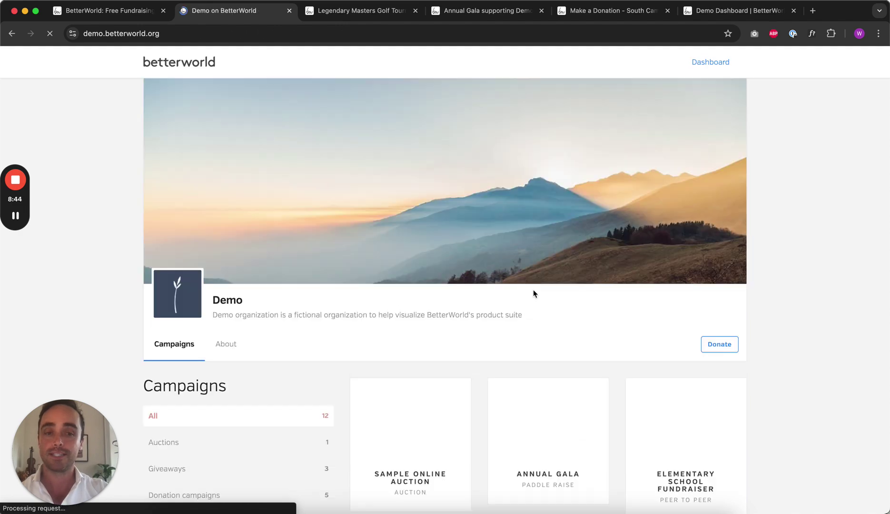
scroll(763, 331, "down", 4)
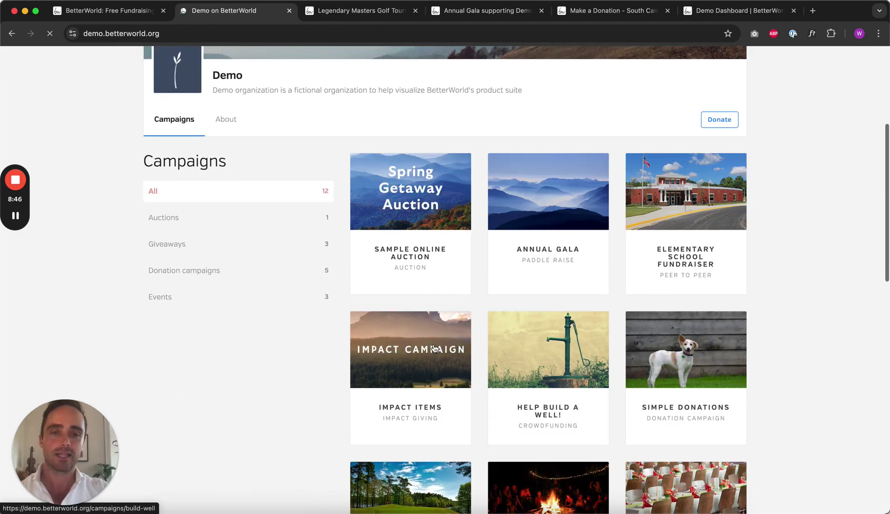
left_click(415, 352)
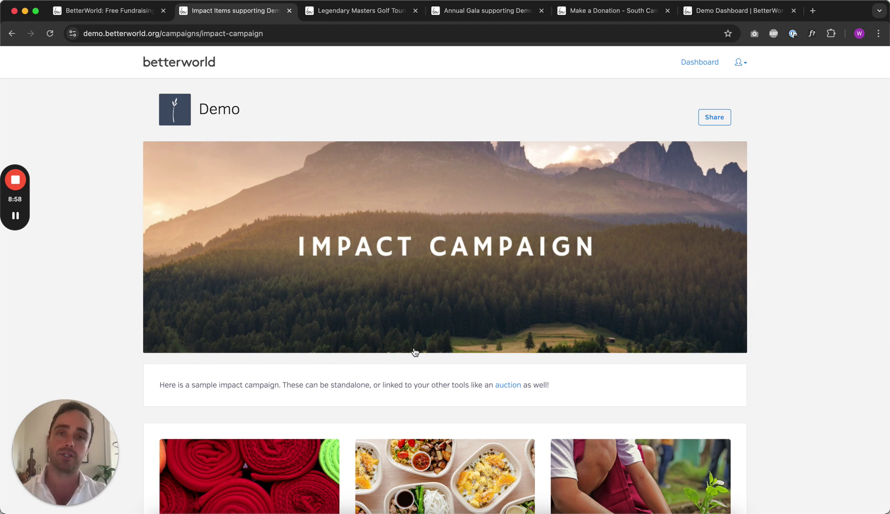
- Review the impact campaign's giving items from One blanket through Club T-Shirts
scroll(415, 353, "down", 5)
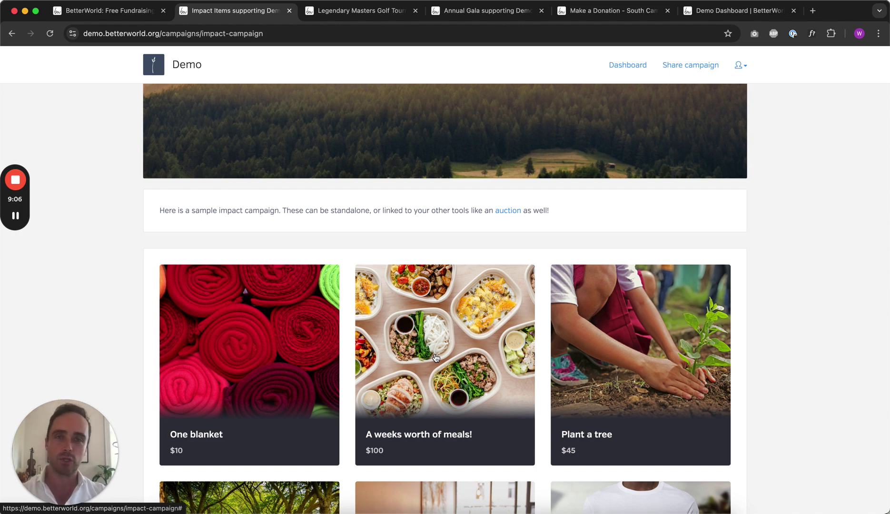
mouse_move(309, 304)
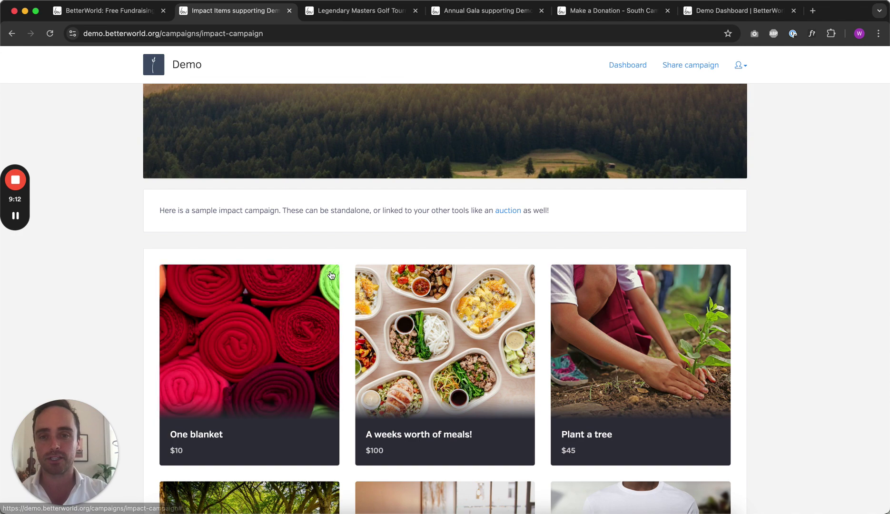
scroll(349, 260, "down", 4)
scroll(349, 261, "down", 2)
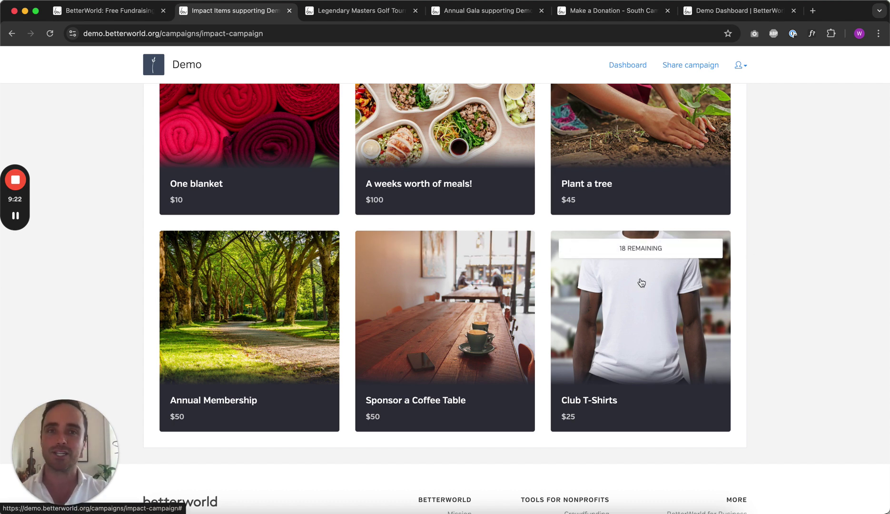
scroll(760, 238, "up", 10)
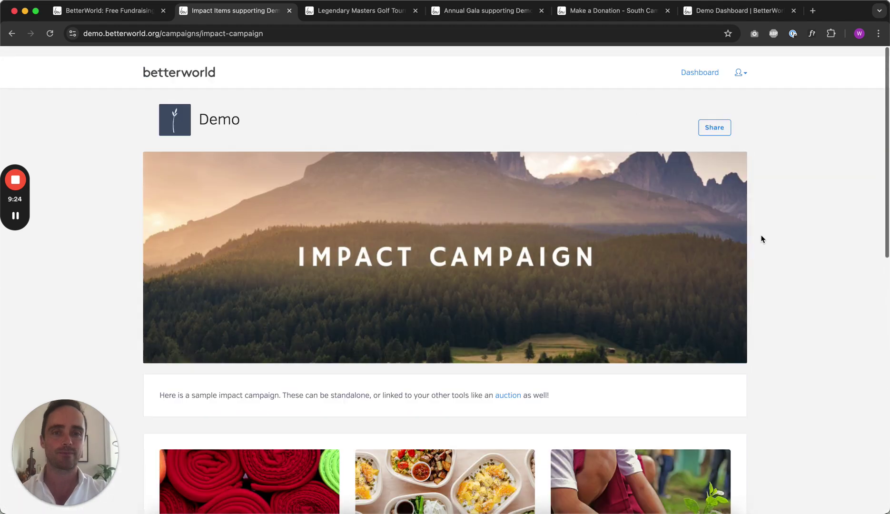
- Go back to the Demo organization's page and open the Help build a well! crowdfunding campaign
left_click(166, 113)
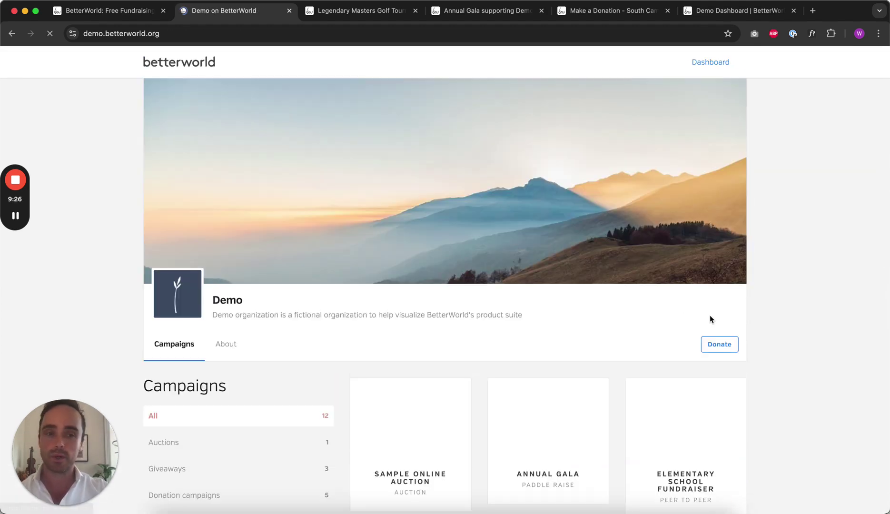
scroll(740, 354, "down", 7)
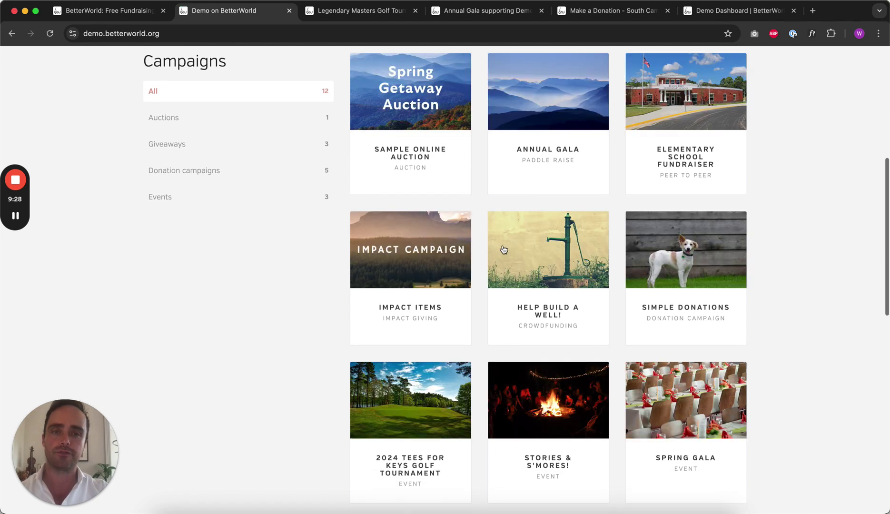
left_click(556, 252)
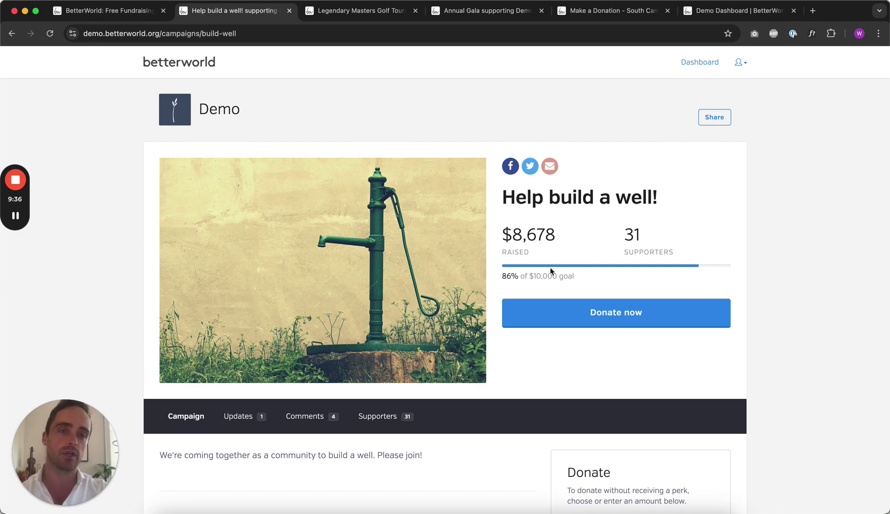
- Examine the well campaign's updates, comments, donation perks and recent supporters
scroll(688, 260, "down", 5)
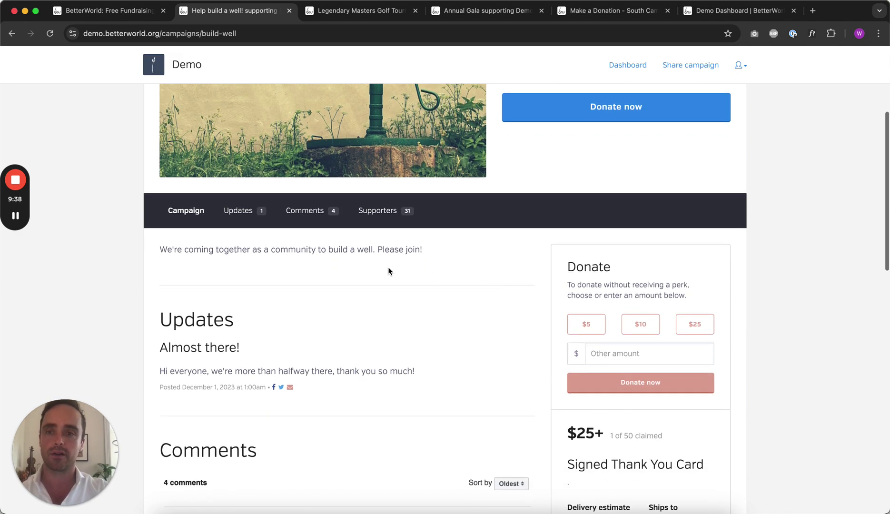
left_click(223, 217)
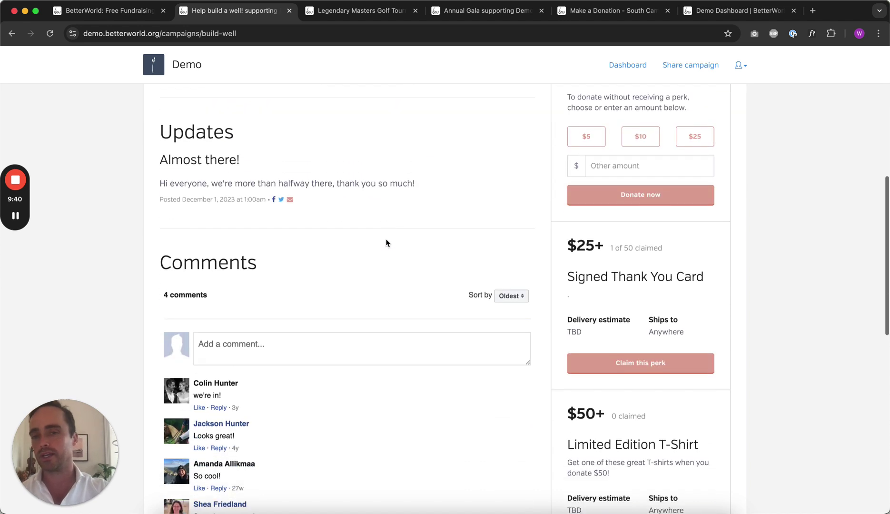
scroll(574, 239, "up", 3)
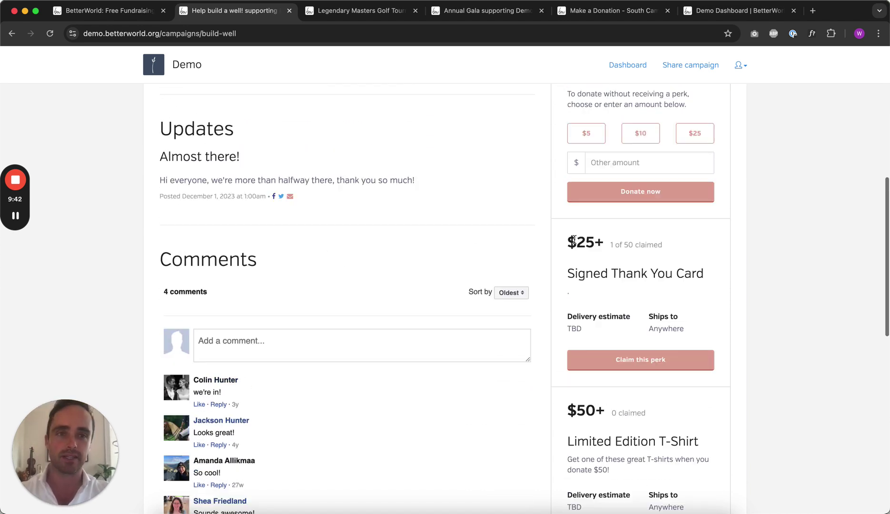
scroll(574, 240, "down", 3)
scroll(574, 239, "down", 5)
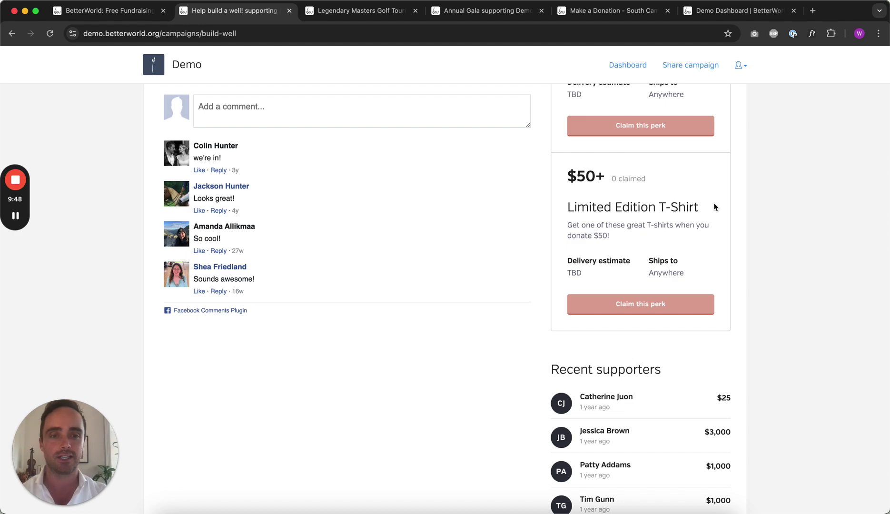
scroll(714, 206, "down", 3)
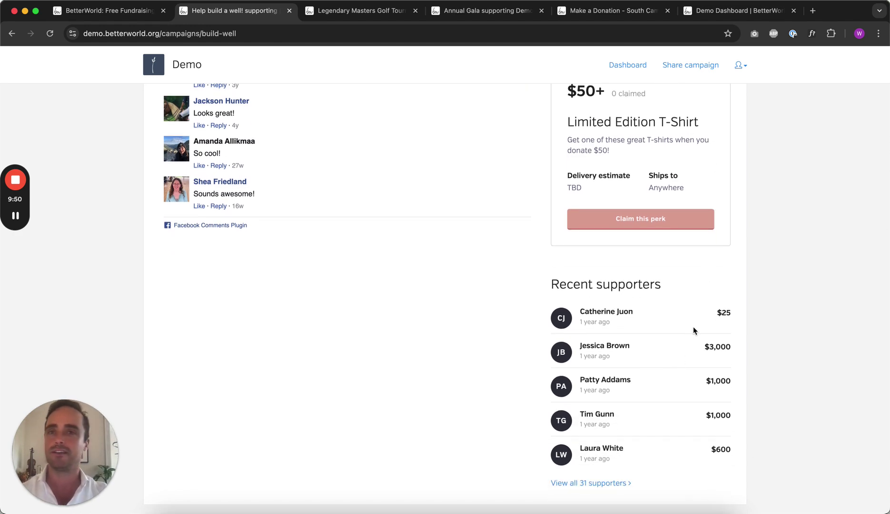
scroll(748, 310, "down", 3)
scroll(749, 312, "up", 20)
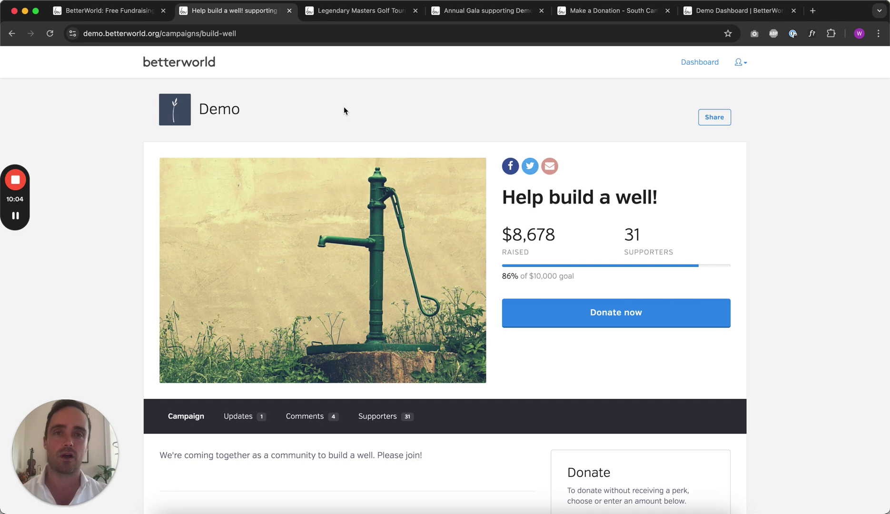
- Return to the Demo organization's campaigns and open the Spring Gala event
left_click(185, 111)
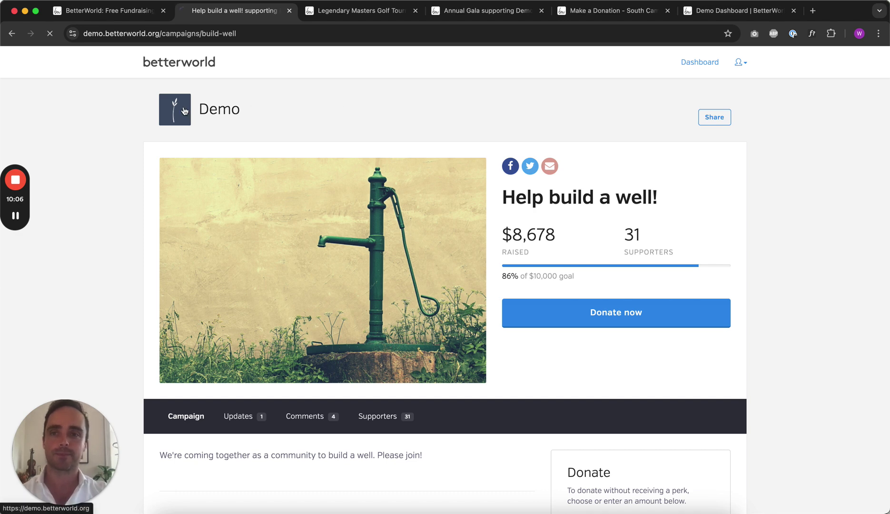
scroll(772, 365, "down", 5)
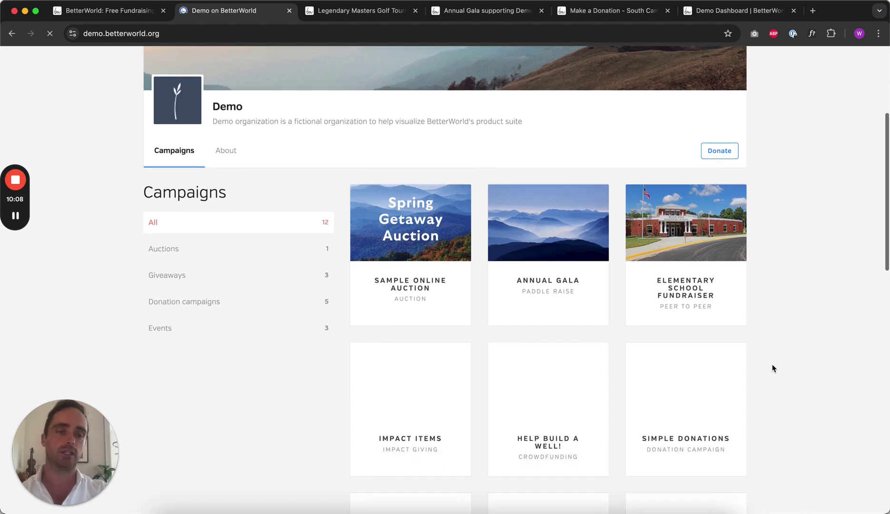
scroll(772, 365, "down", 3)
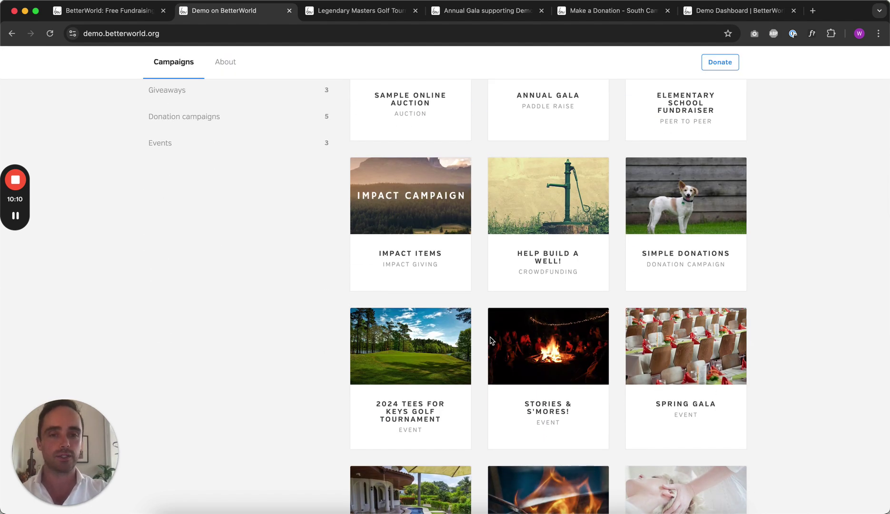
left_click(713, 353)
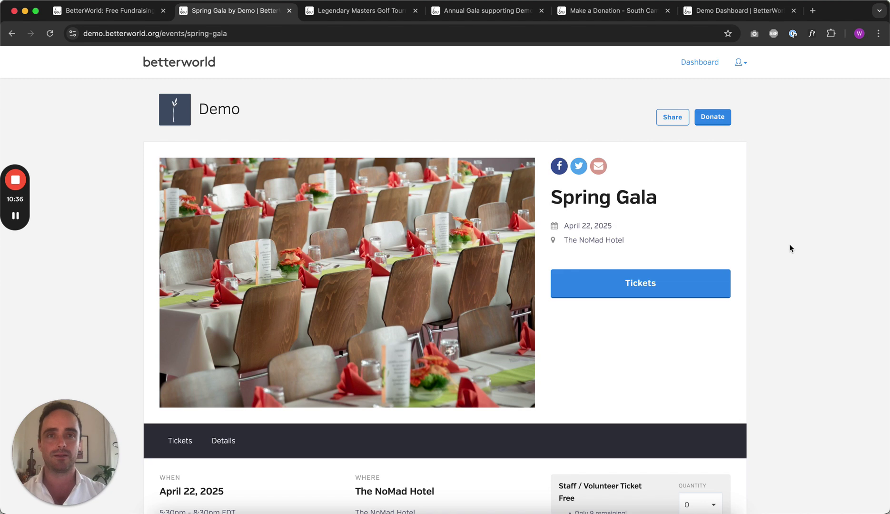
- Review the Spring Gala's ticket and sponsorship tiers, expanding the additional information for the Event Sponsor tier
scroll(789, 248, "down", 3)
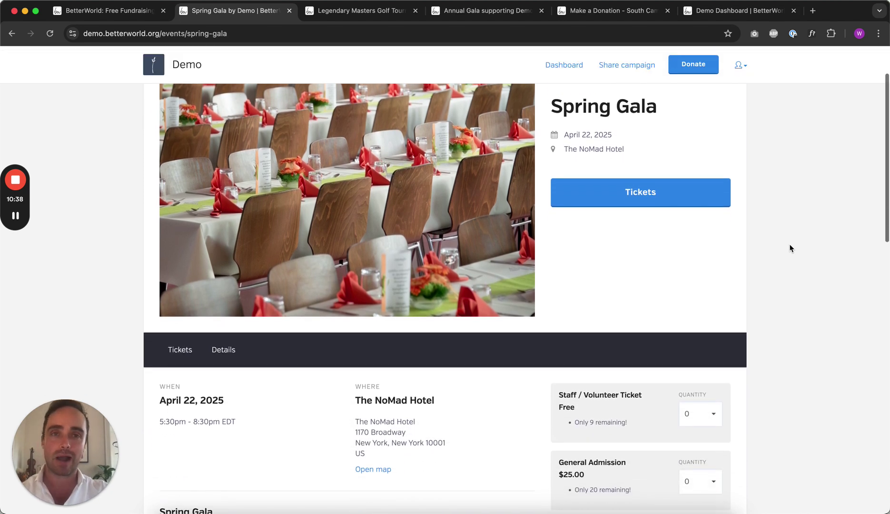
scroll(789, 248, "down", 5)
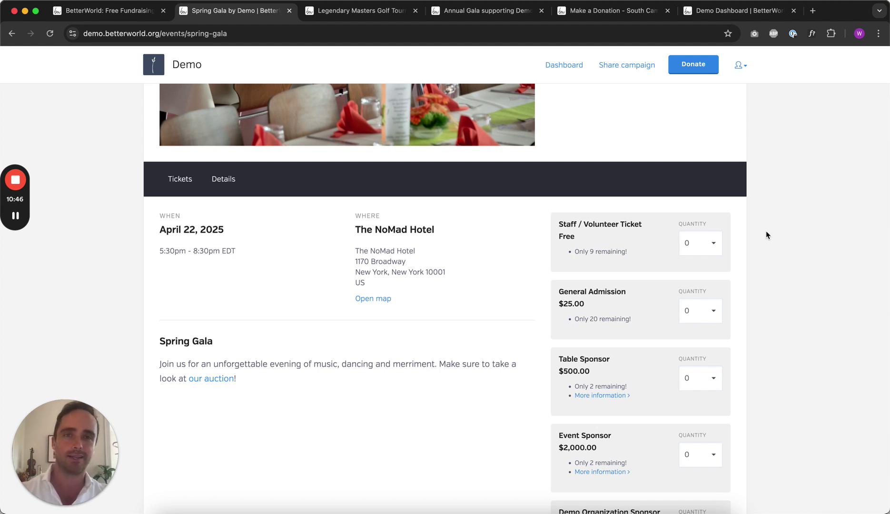
scroll(765, 231, "down", 3)
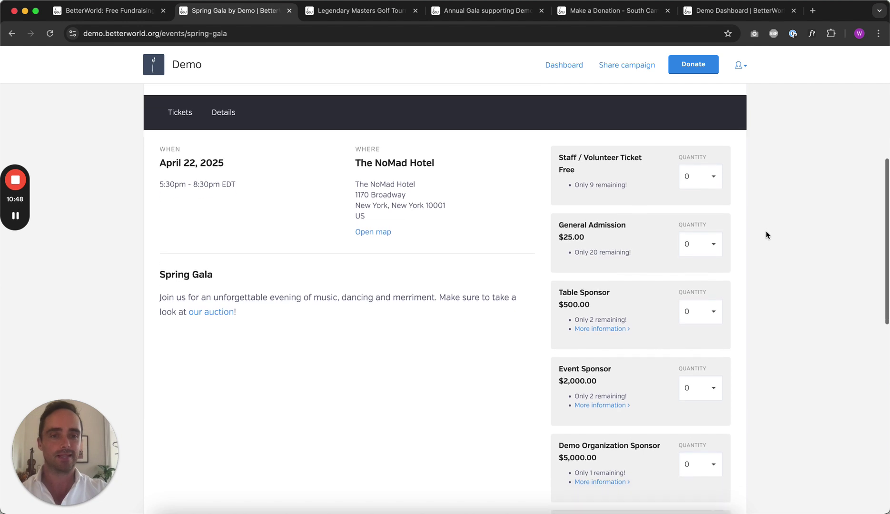
scroll(765, 230, "down", 3)
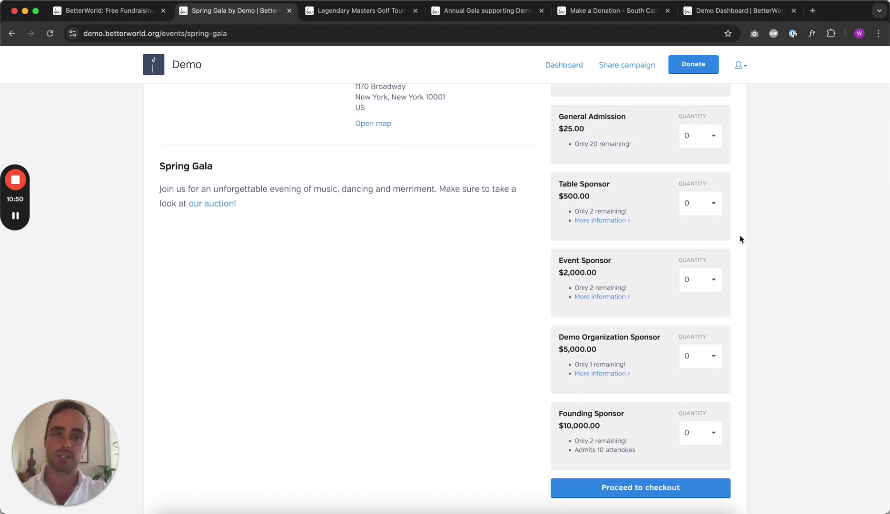
left_click(605, 297)
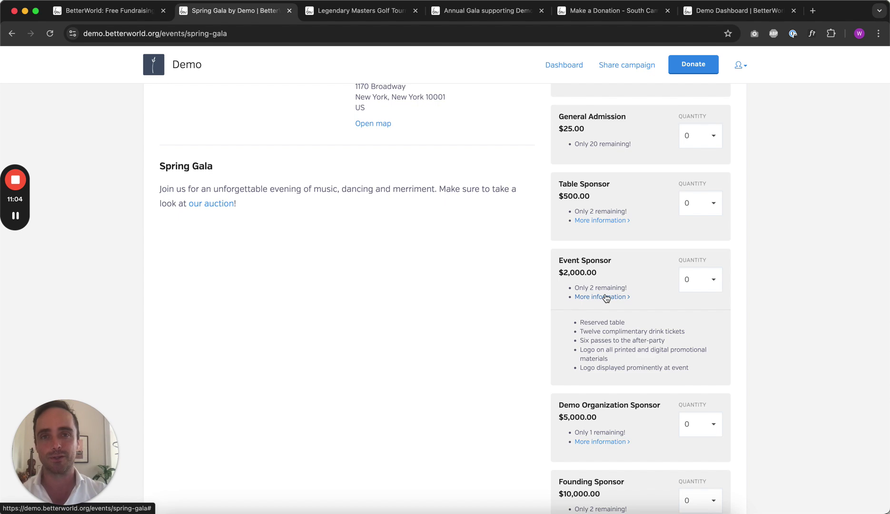
scroll(605, 297, "down", 5)
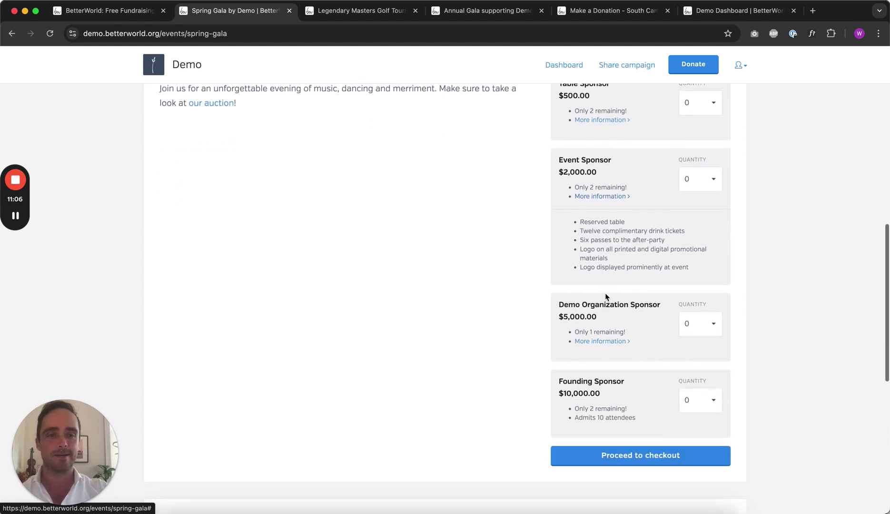
scroll(606, 297, "up", 15)
scroll(751, 207, "down", 6)
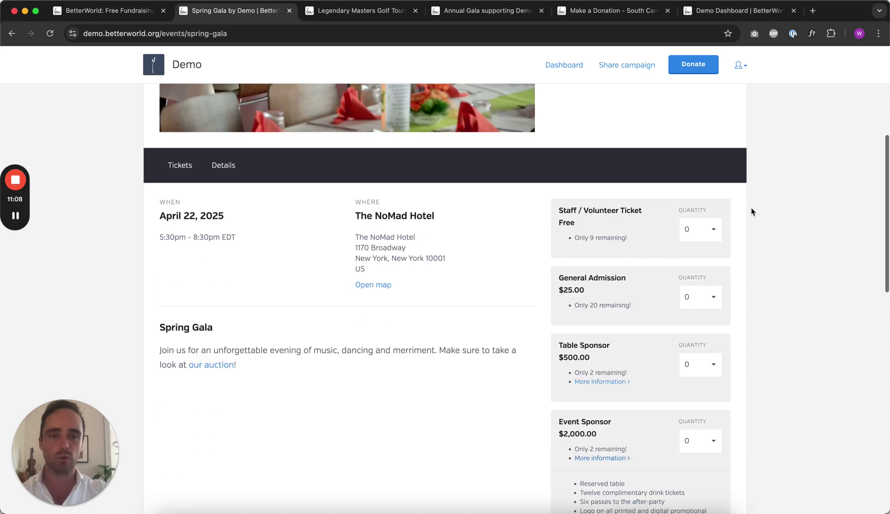
scroll(751, 207, "up", 4)
scroll(751, 207, "up", 2)
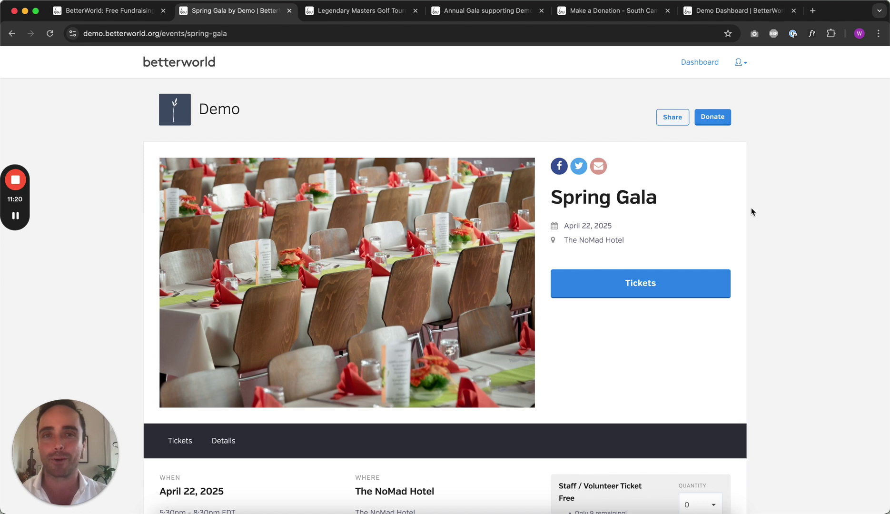
- Return to the Demo organization's campaigns and open the Surfing in Costa Rica with Private Villa giveaway
left_click(172, 111)
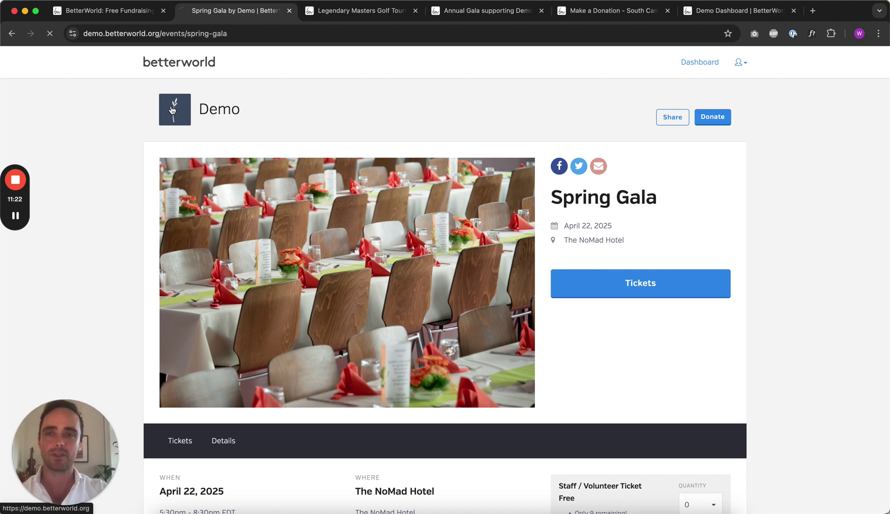
scroll(804, 314, "down", 8)
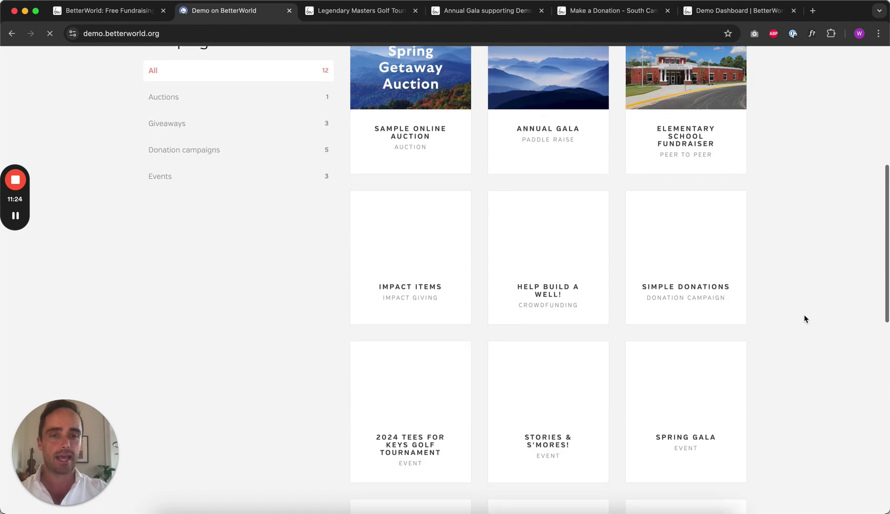
scroll(804, 317, "down", 4)
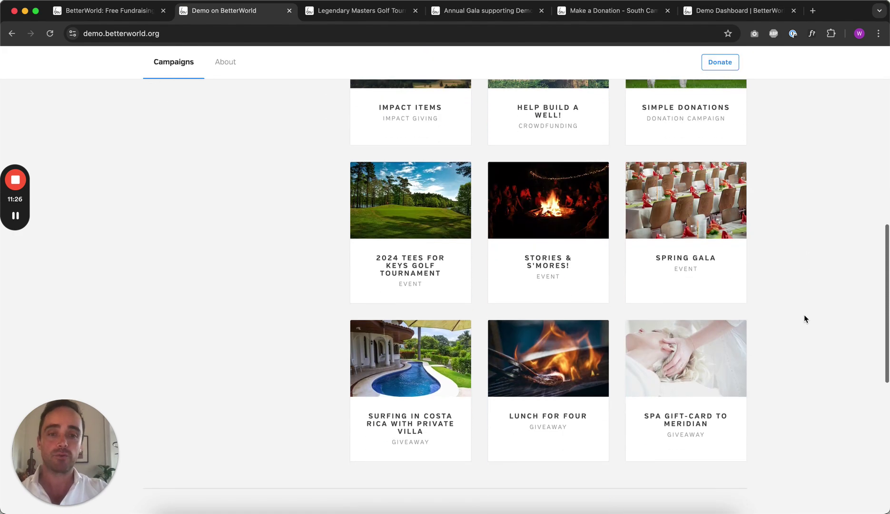
left_click(428, 359)
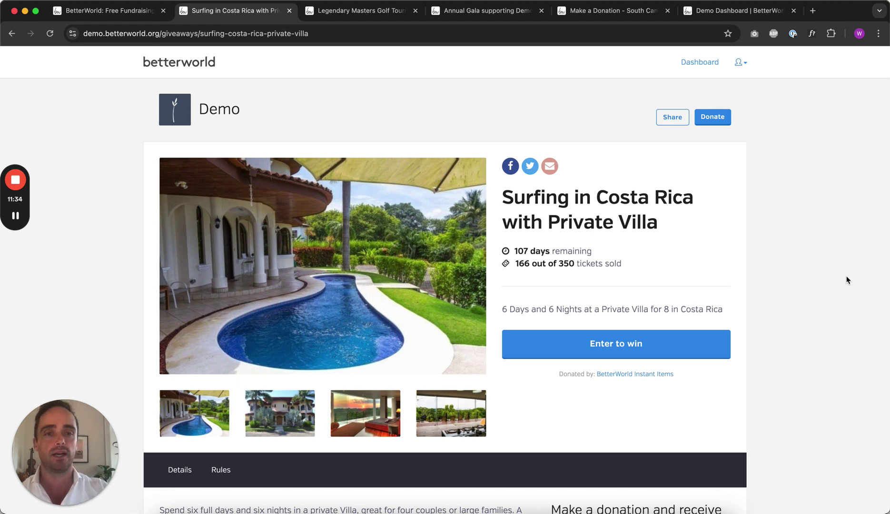
- Review the Costa Rica giveaway's description and its options for donating to receive entries
scroll(846, 280, "down", 2)
scroll(846, 279, "down", 2)
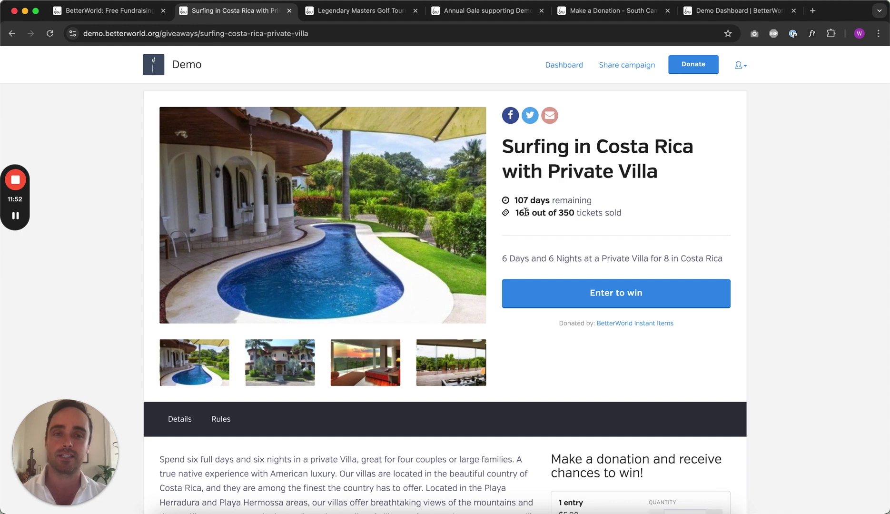
scroll(525, 211, "down", 5)
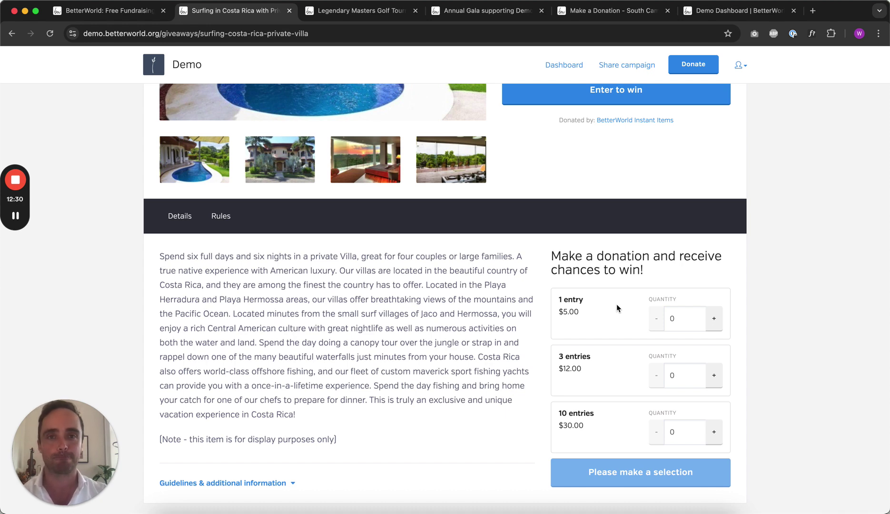
scroll(616, 308, "up", 5)
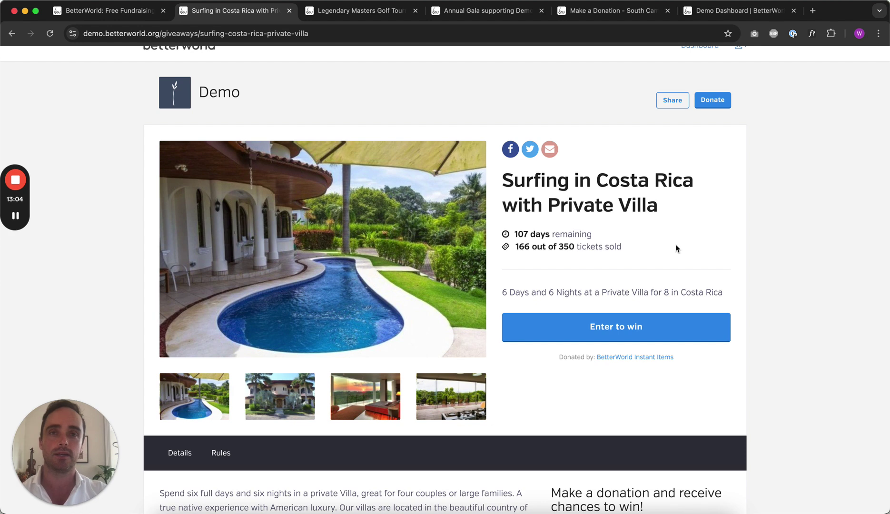
- Go back to the Demo organization's campaigns and open the Simple Donations campaign
left_click(185, 97)
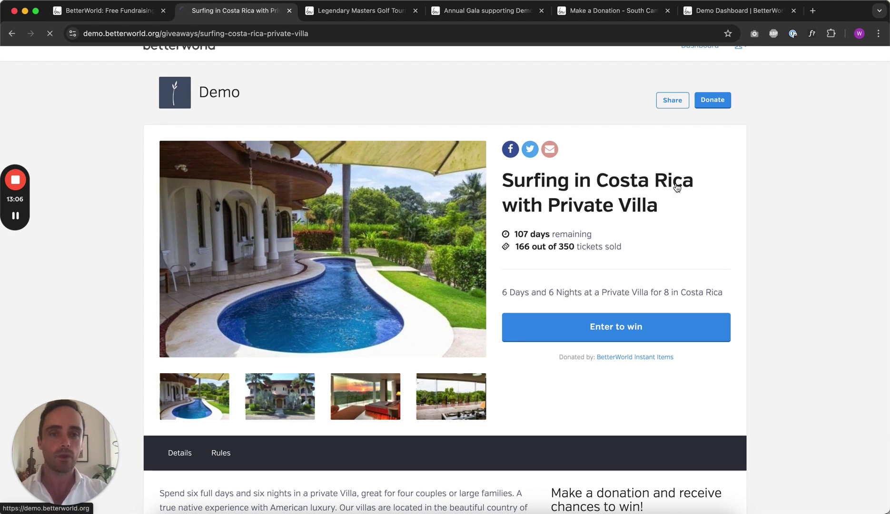
scroll(770, 240, "down", 7)
scroll(772, 241, "down", 1)
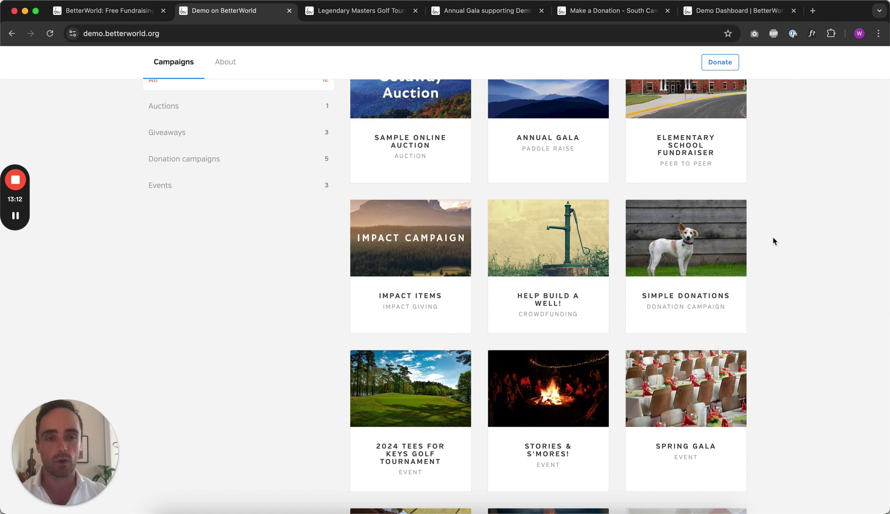
scroll(773, 241, "down", 3)
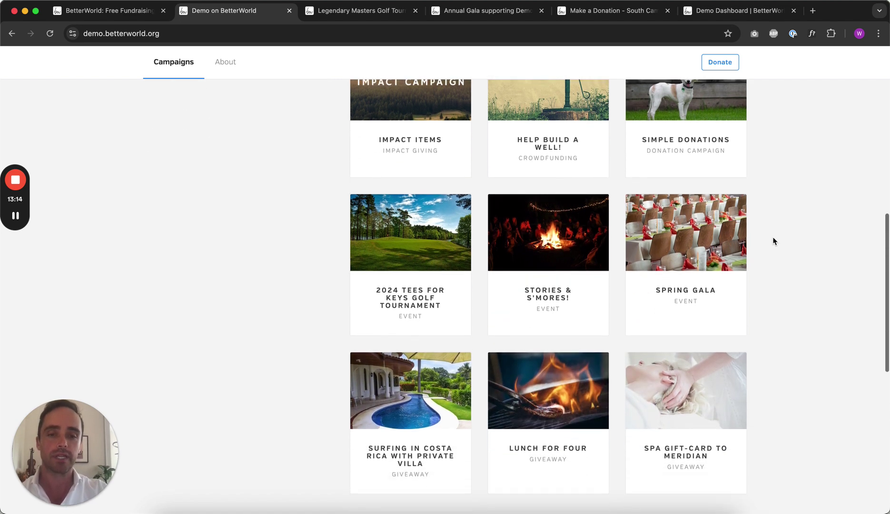
scroll(773, 241, "up", 3)
left_click(695, 218)
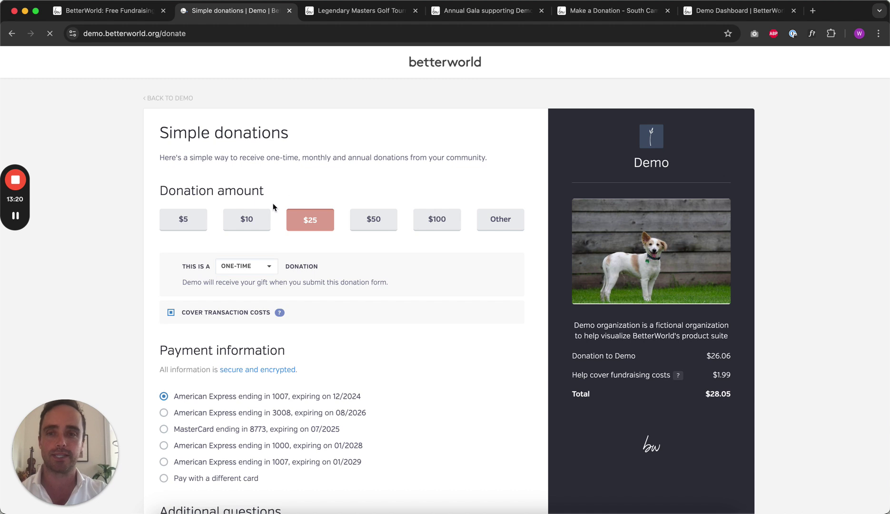
- Set the donation frequency to monthly and highlight the introductory text about monthly and annual donations
left_click(242, 275)
left_click(246, 301)
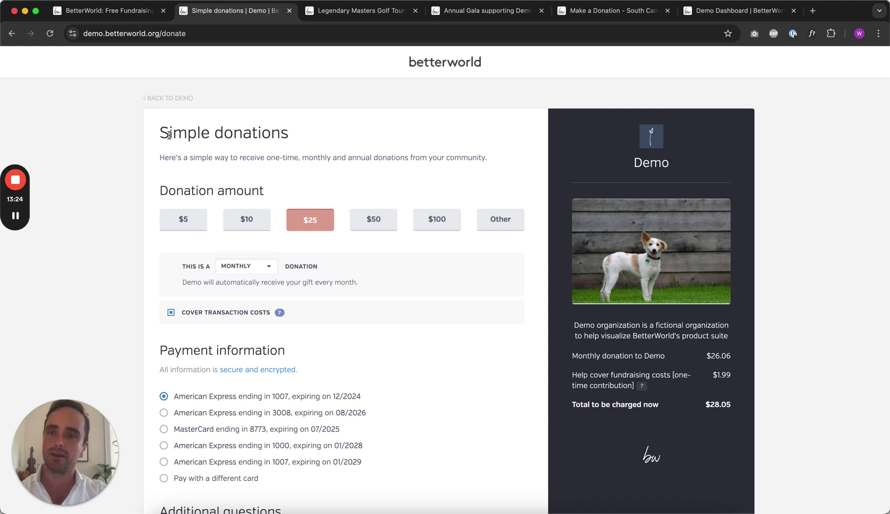
left_click_drag(169, 132, 286, 135)
left_click_drag(401, 157, 303, 158)
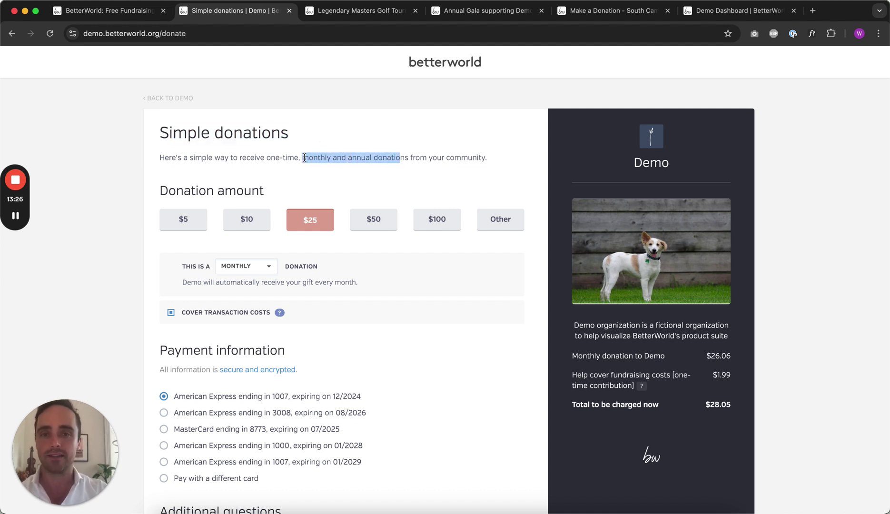
left_click(437, 159)
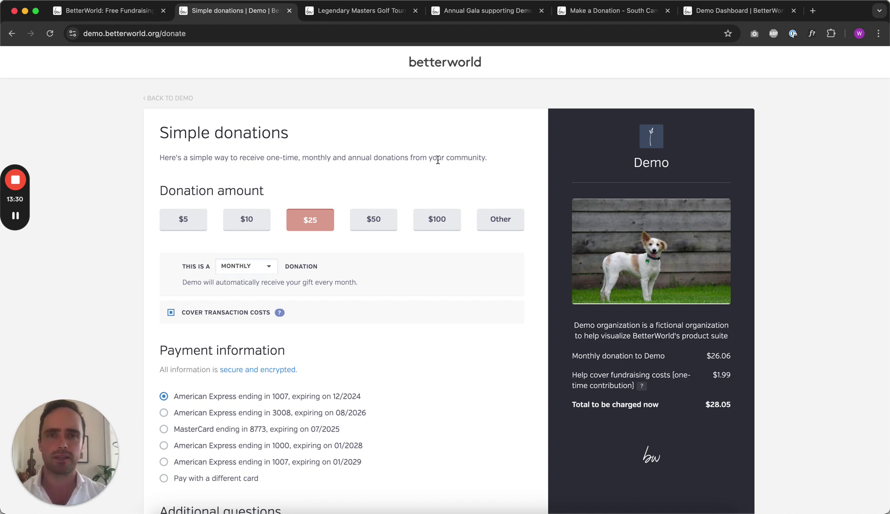
- Review the donation form's payment information and additional questions
scroll(438, 160, "down", 3)
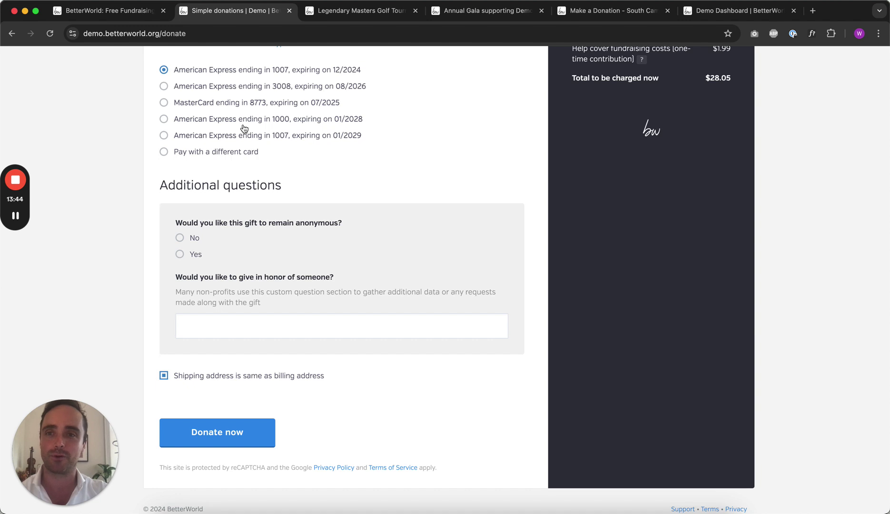
scroll(404, 143, "up", 1)
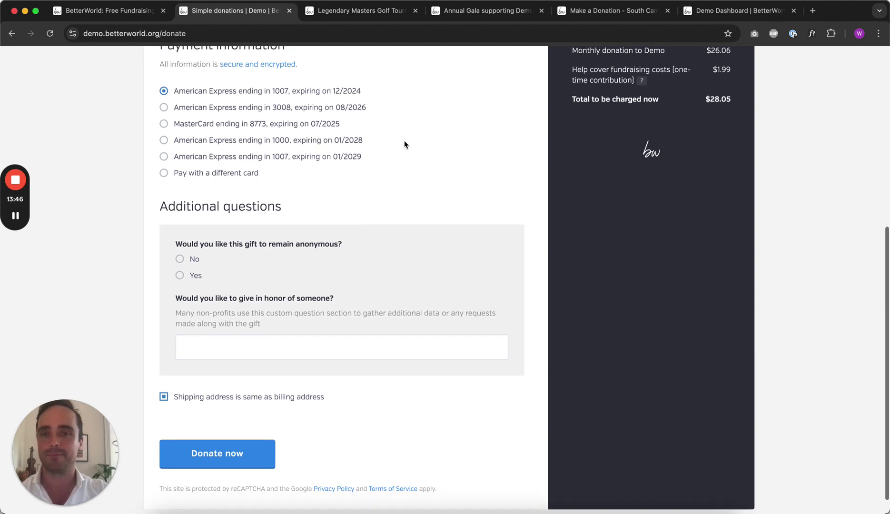
scroll(404, 144, "up", 1)
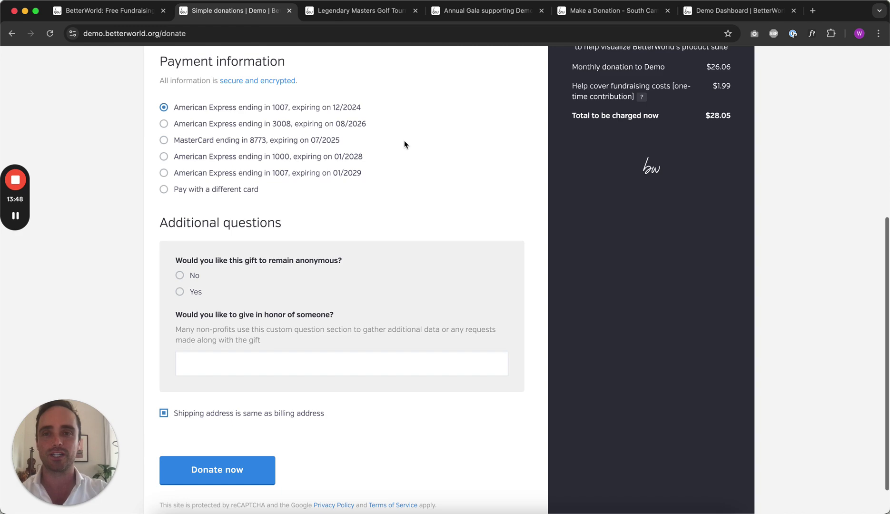
scroll(404, 144, "up", 6)
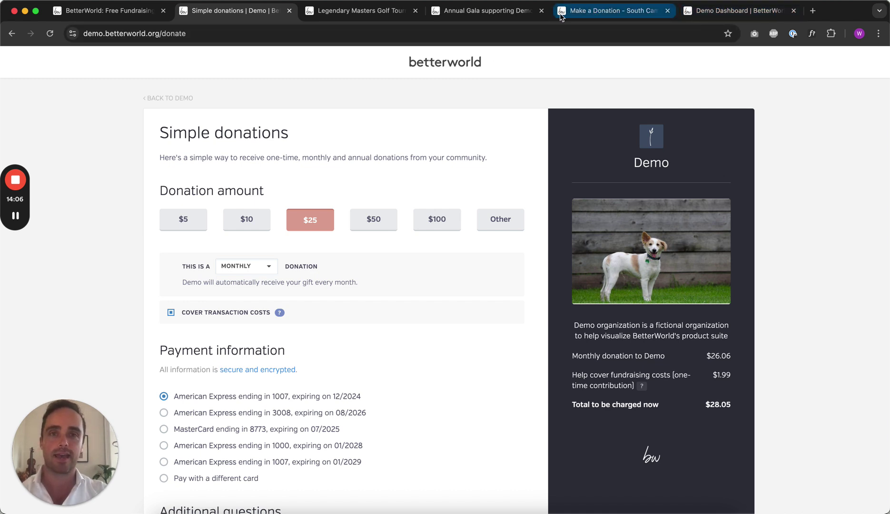
- Open South Camden Animal Rescue's donation page from its website and proceed with a one-time $100 donation
left_click(621, 15)
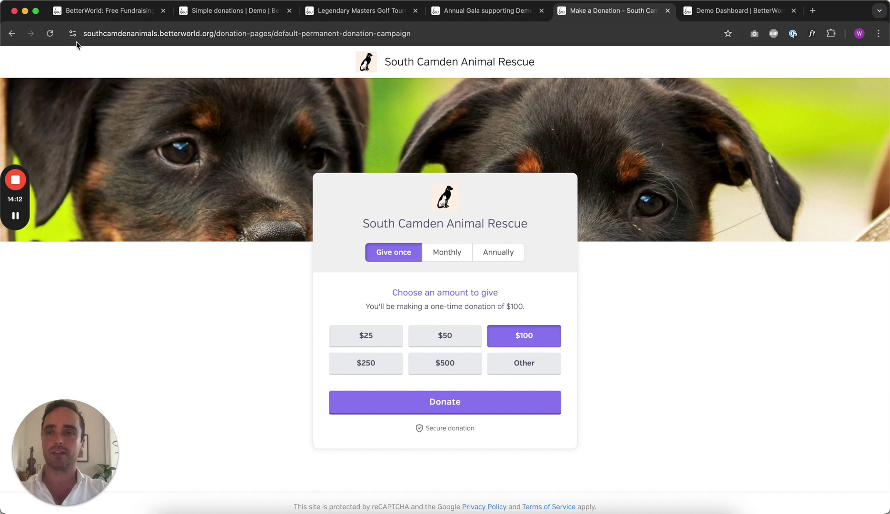
left_click(10, 35)
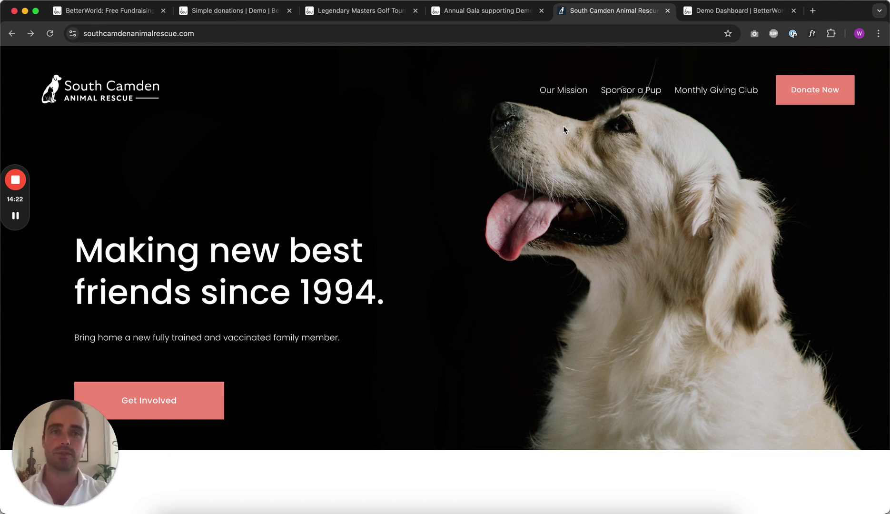
left_click(821, 92)
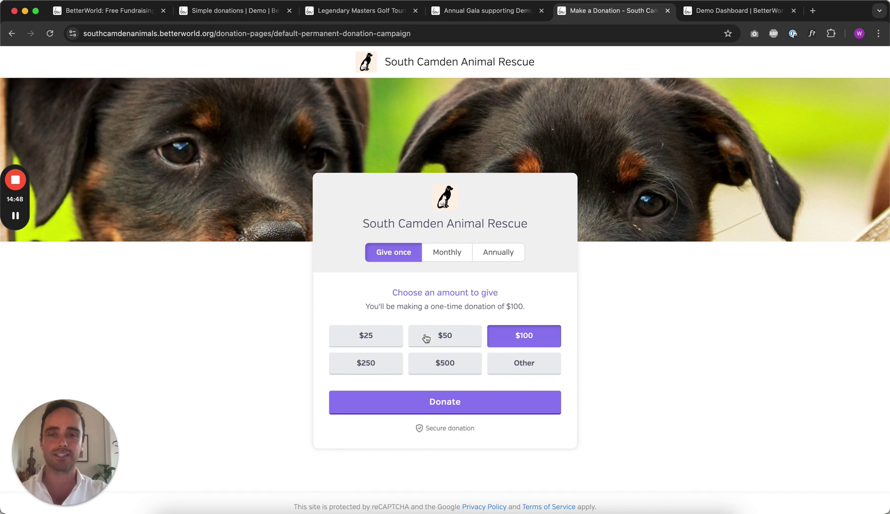
left_click(467, 401)
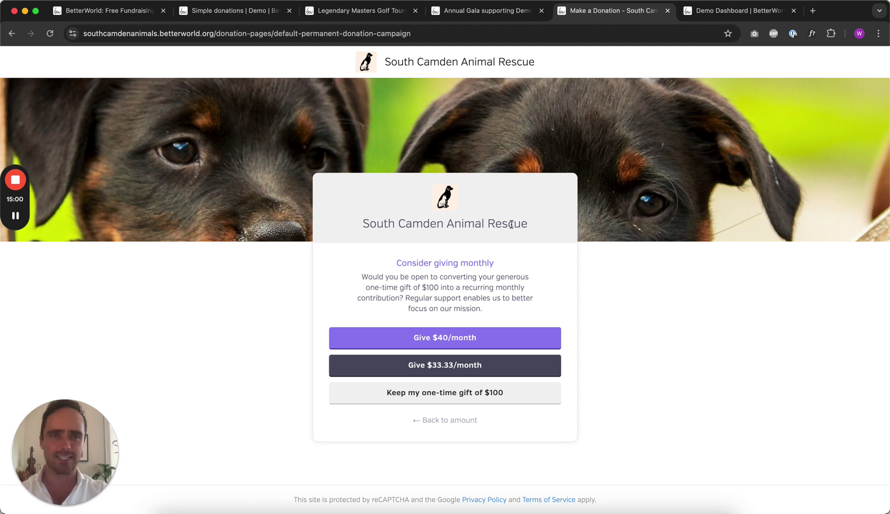
- Return to the rescue's website and open the training scholarship donation form on the Sponsor a Pup page
left_click(12, 34)
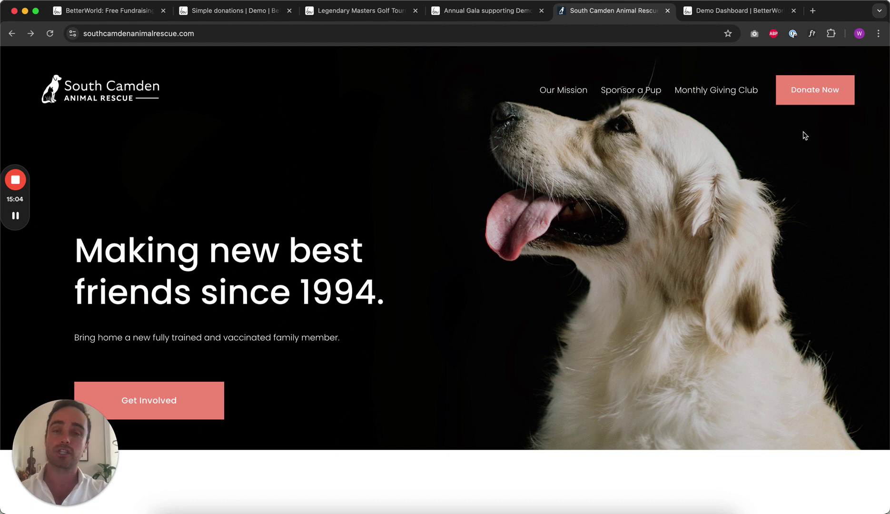
left_click(642, 93)
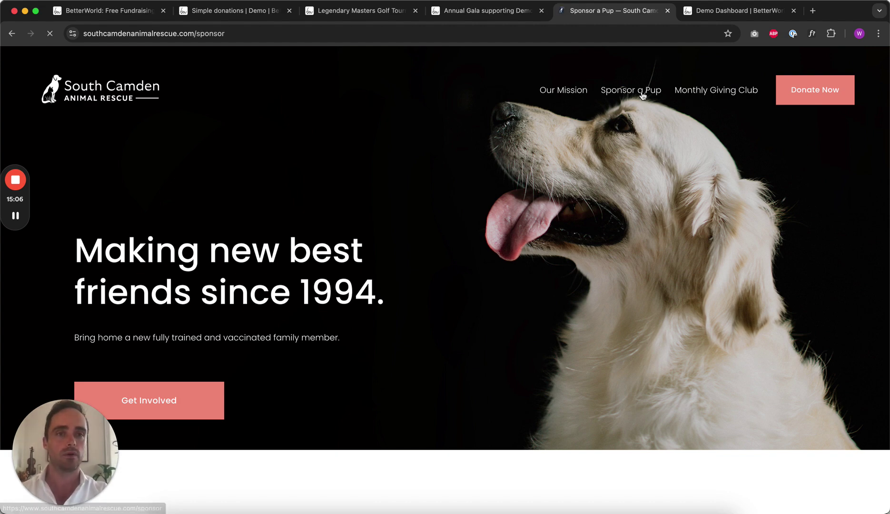
scroll(646, 273, "down", 6)
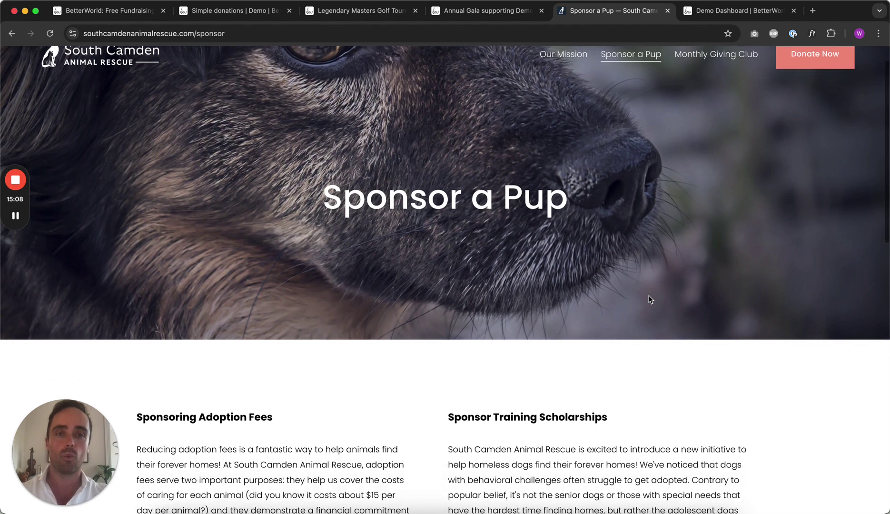
scroll(648, 296, "down", 3)
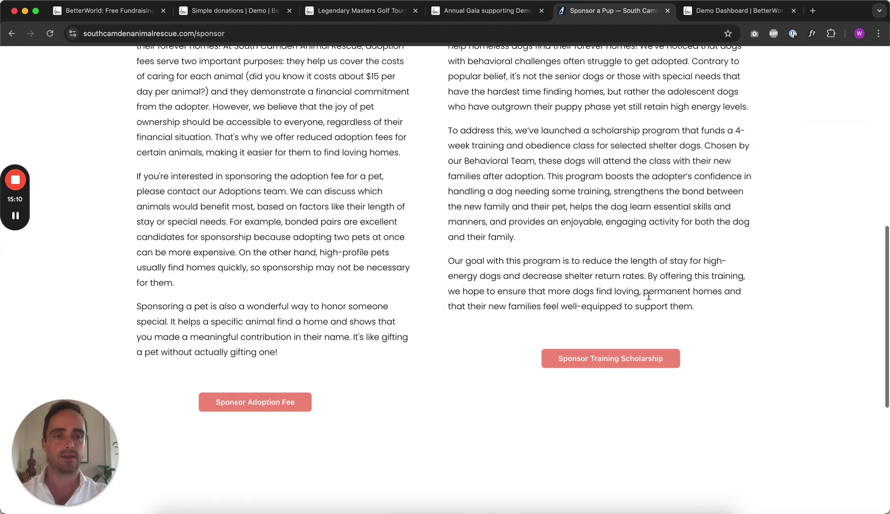
left_click(587, 355)
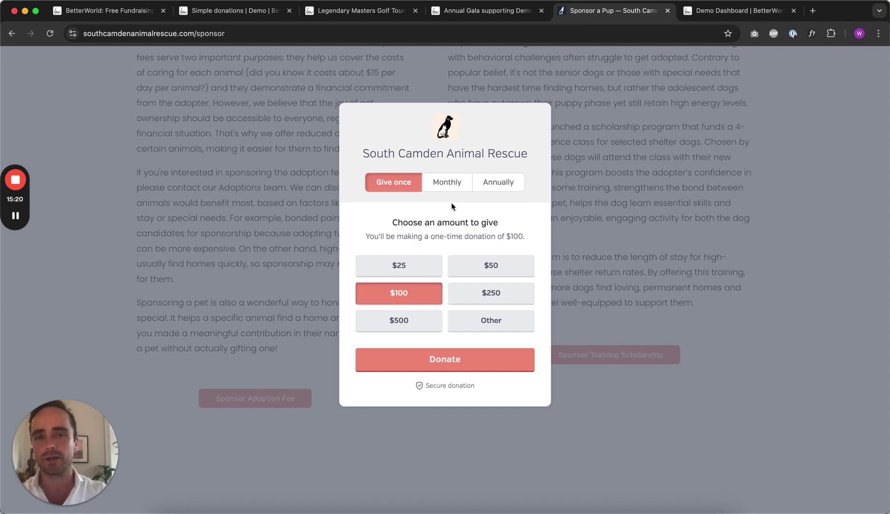
- Select a one-time $500 donation in the sponsorship form, and close the form without donating
left_click(403, 317)
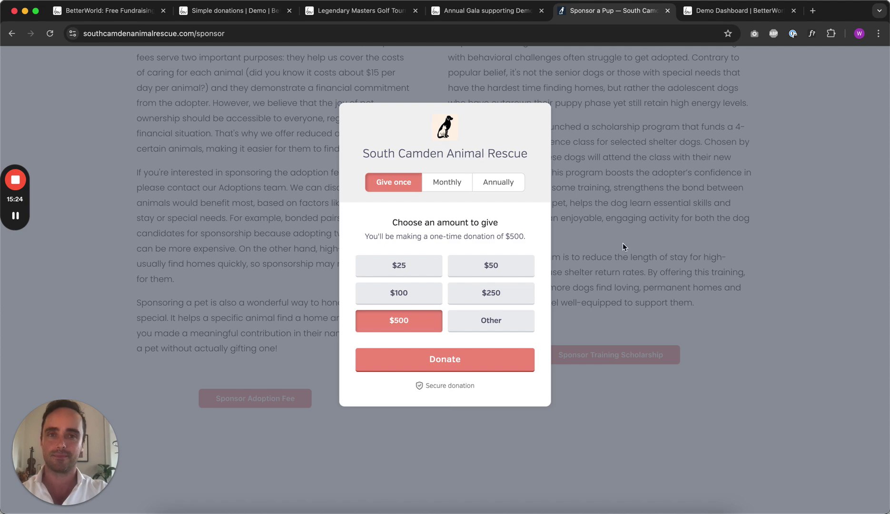
left_click(638, 229)
- Open the Monthly Giving Club page and review its membership benefits and embedded donation form
scroll(636, 228, "up", 10)
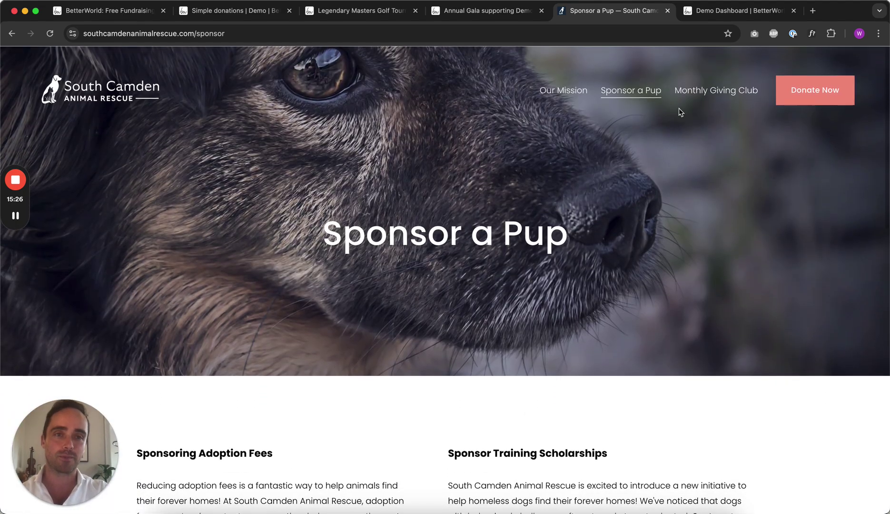
left_click(705, 94)
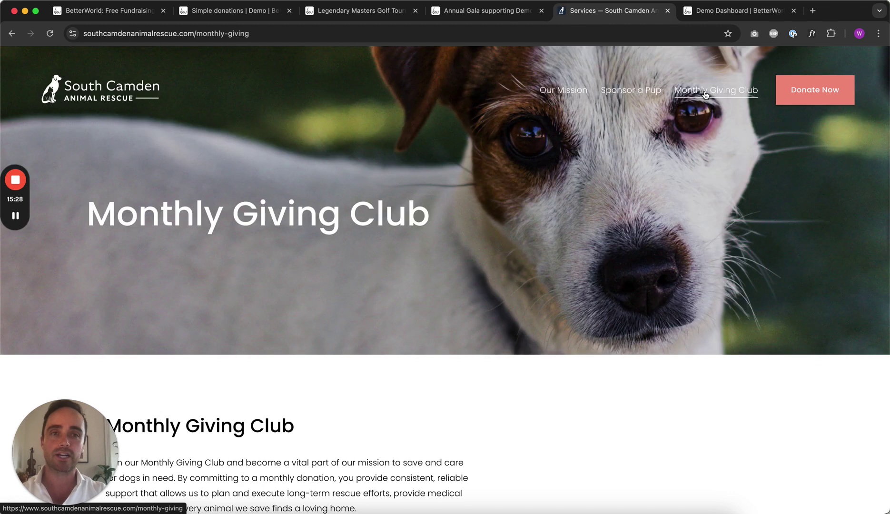
scroll(555, 297, "down", 4)
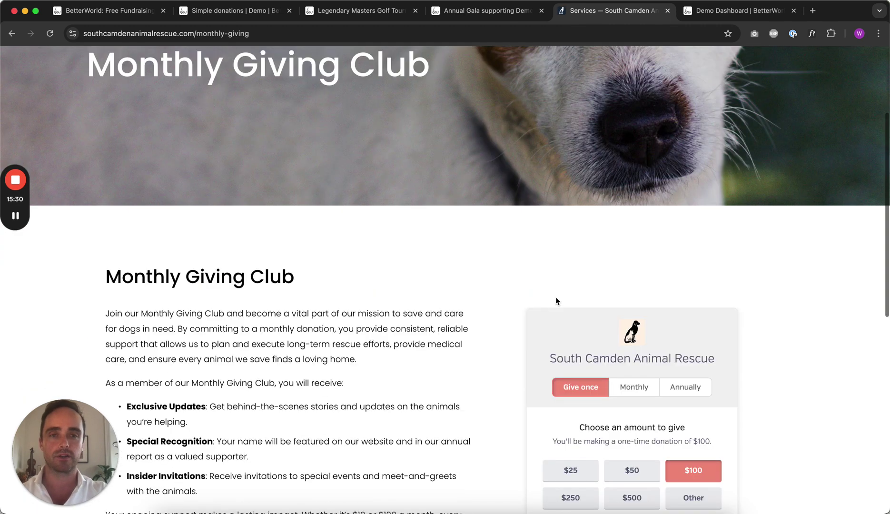
scroll(415, 306, "down", 4)
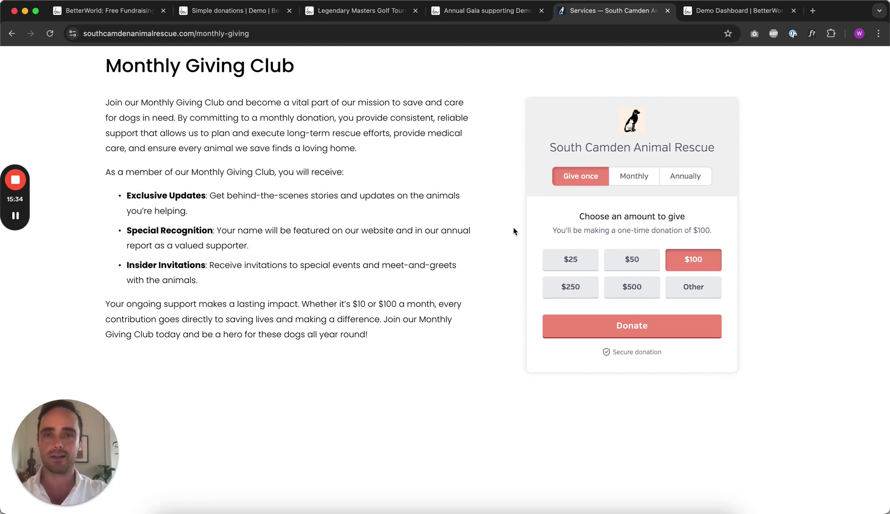
scroll(512, 228, "up", 7)
scroll(513, 231, "up", 1)
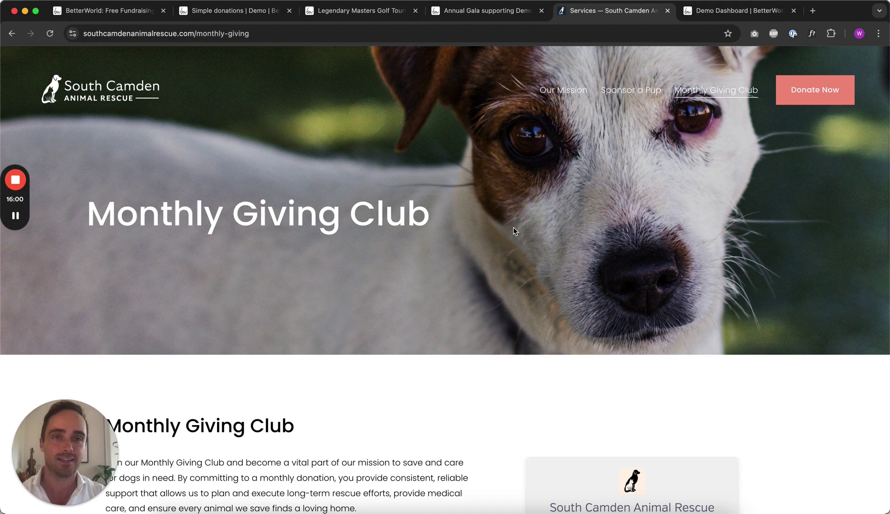
- Switch to the BetterWorld dashboard, try to open its auctions, and return to the dashboard overview
left_click(753, 15)
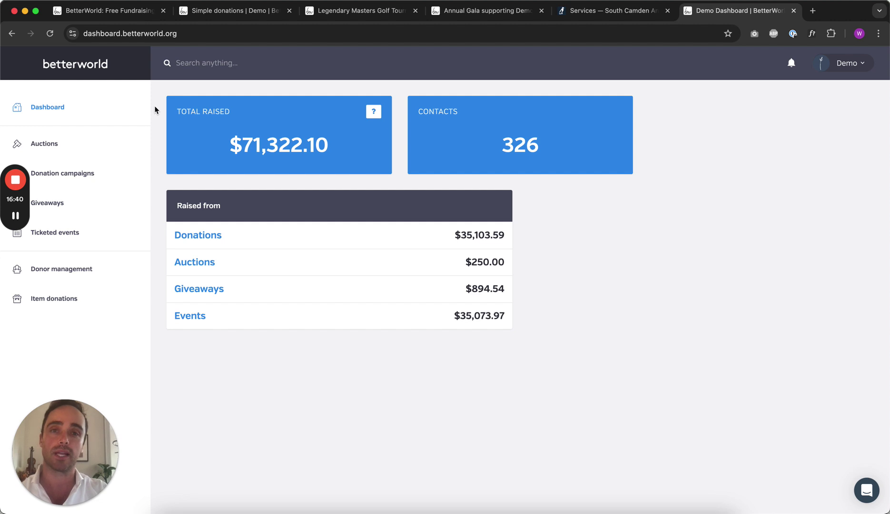
left_click(45, 148)
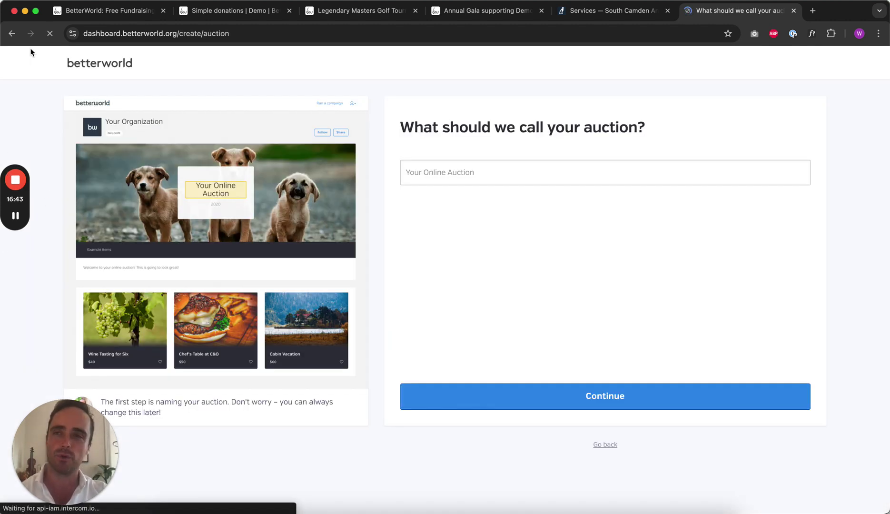
left_click(12, 34)
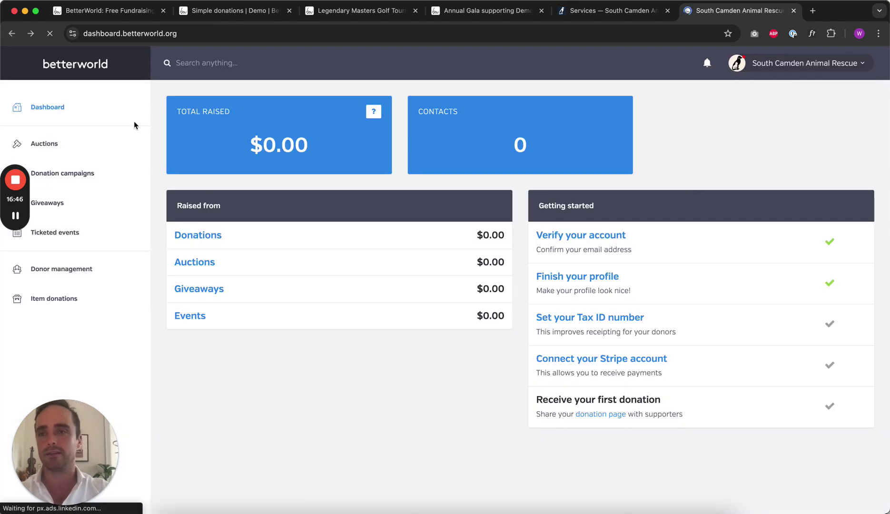
- Switch teams by searching for "demo" and choosing the Demo team's dashboard
left_click(833, 62)
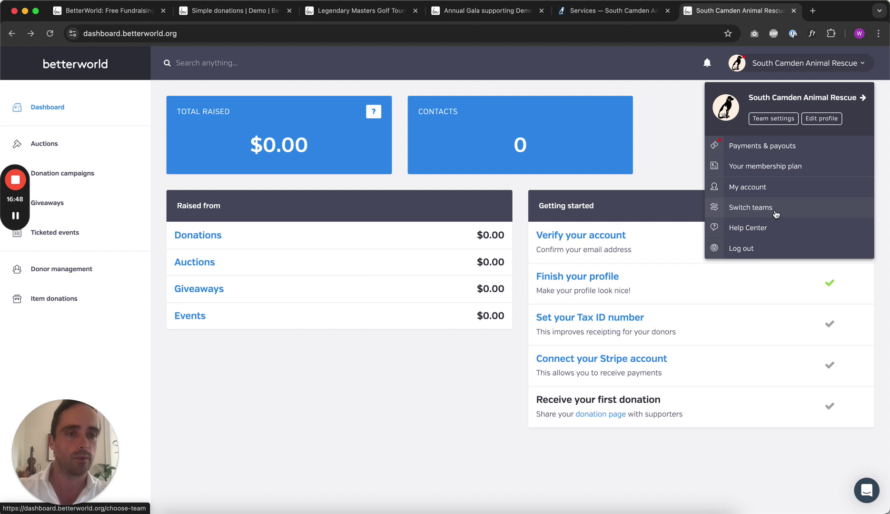
left_click(775, 214)
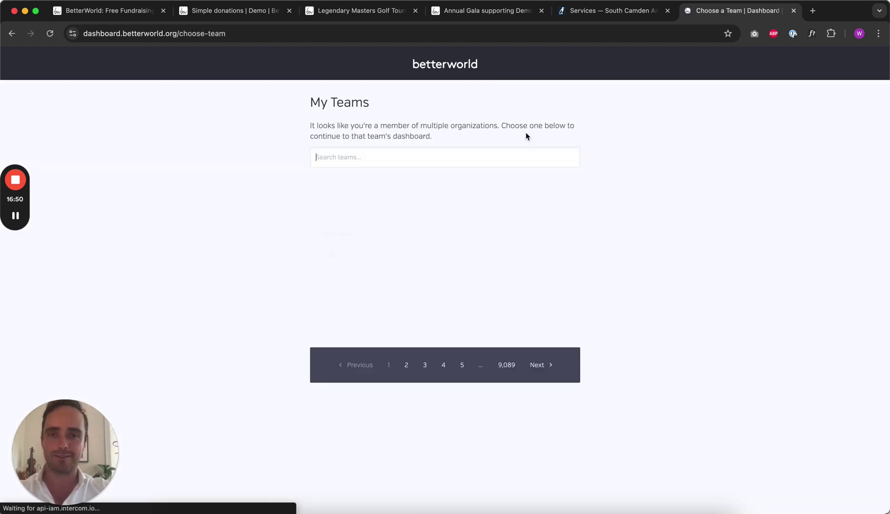
type("demo")
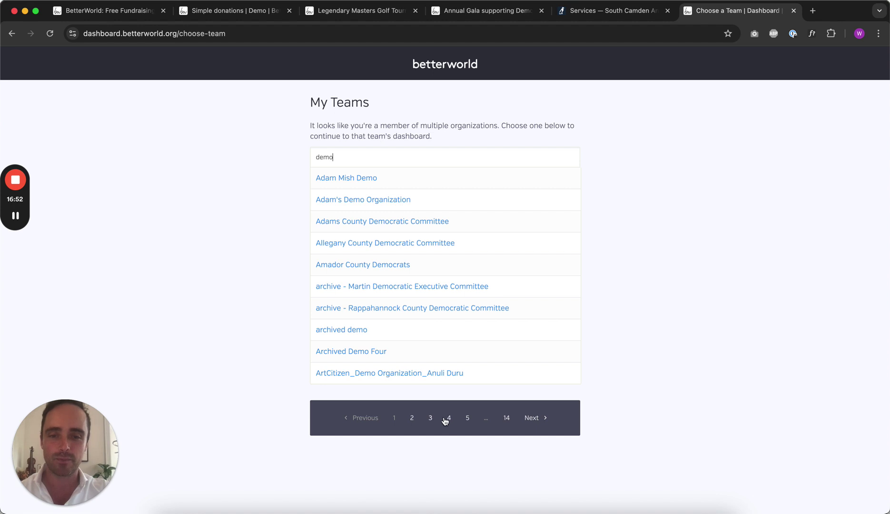
left_click(449, 418)
left_click(326, 201)
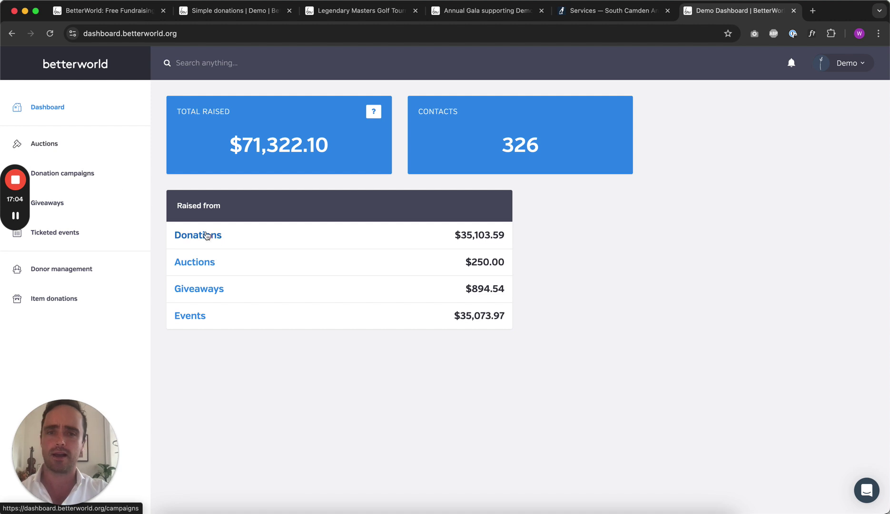
- Open the Demo team's auctions and manage the Sample Online Auction
left_click(56, 149)
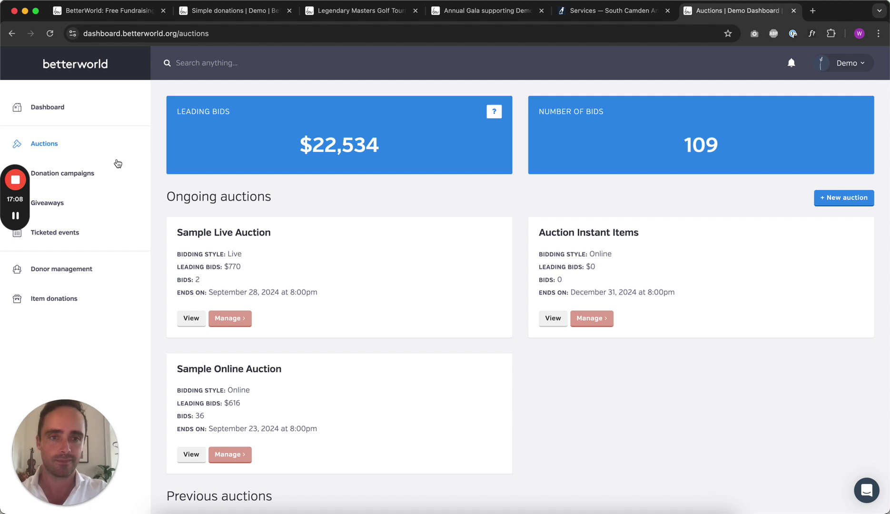
scroll(295, 357, "down", 1)
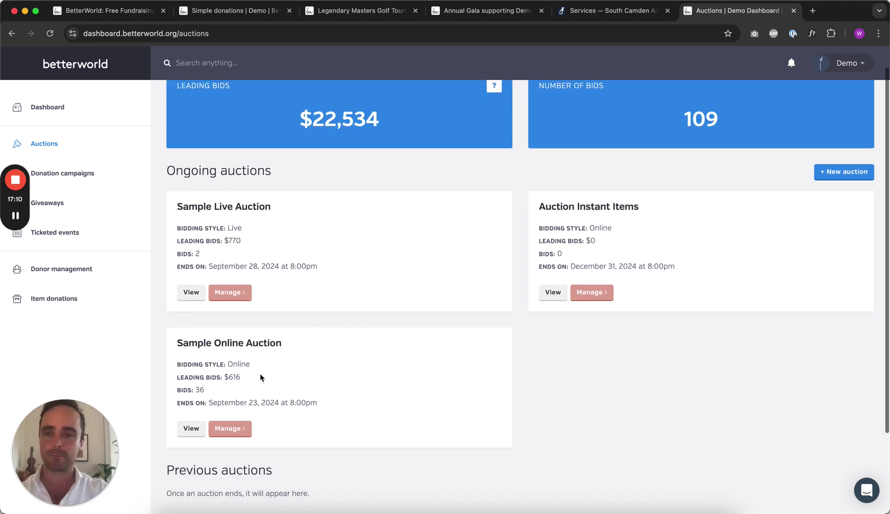
left_click(228, 426)
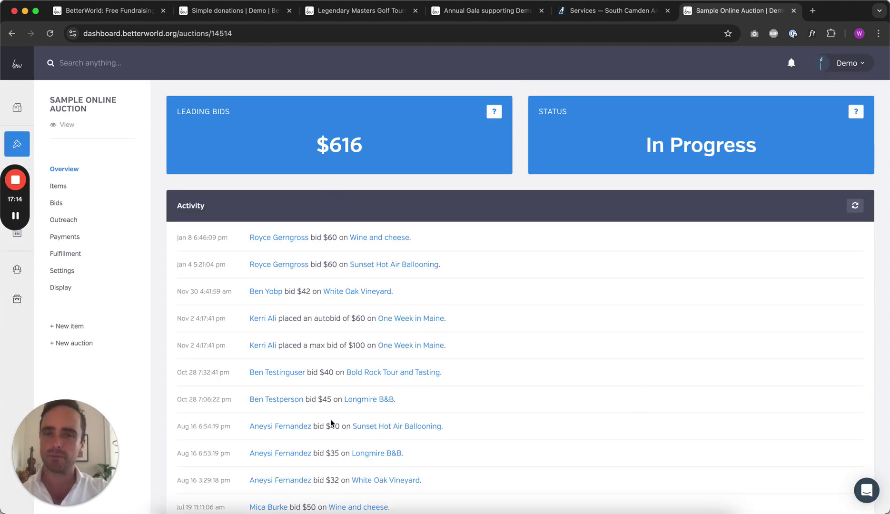
- Open the auction's general settings and review visibility, auction details, dates, popcorn bidding and campaign video
left_click(64, 271)
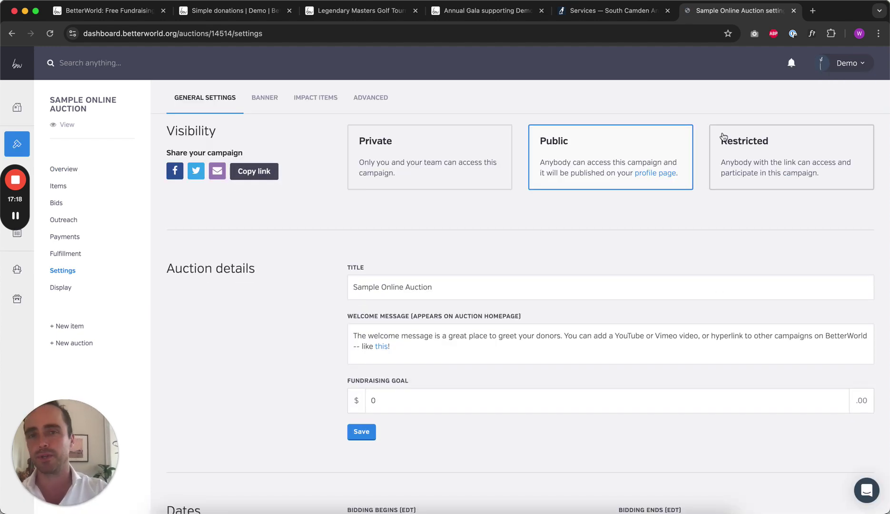
scroll(582, 257, "down", 8)
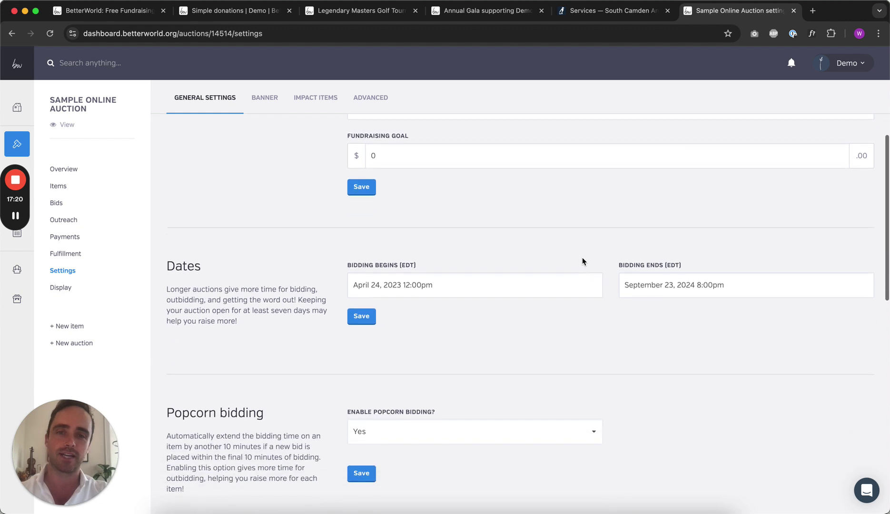
scroll(582, 259, "down", 1)
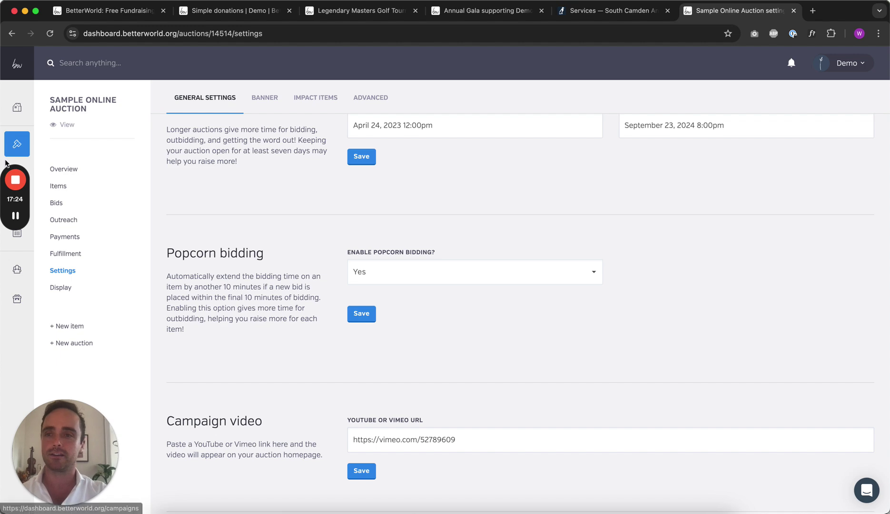
- Open the auction's items and move Chef's Table at Rosemary's after Week in Martha's Vineyard in Live Auction Items
left_click(59, 187)
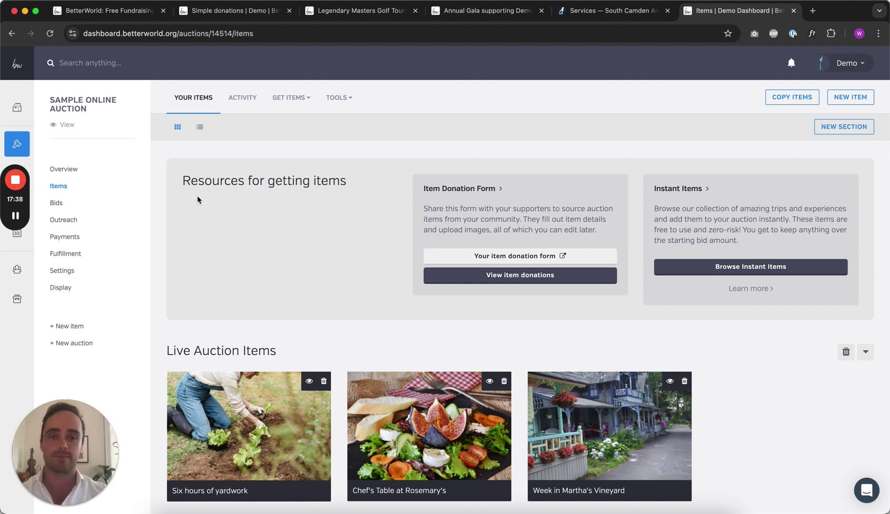
scroll(198, 205, "down", 2)
left_click_drag(410, 376, 643, 370)
- Open the Chef's Table at Rosemary's item, review its settings, and delete its second image, the dark sandwich photo
left_click(569, 373)
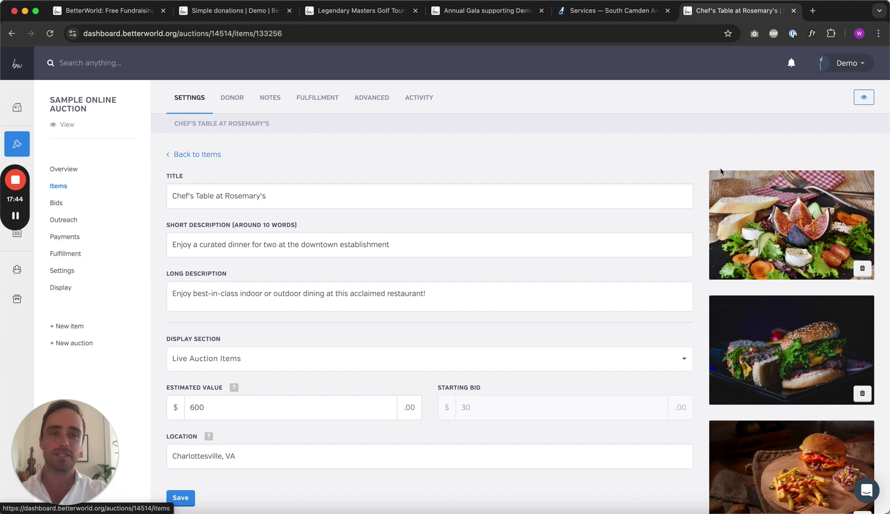
scroll(688, 169, "down", 2)
scroll(689, 169, "down", 2)
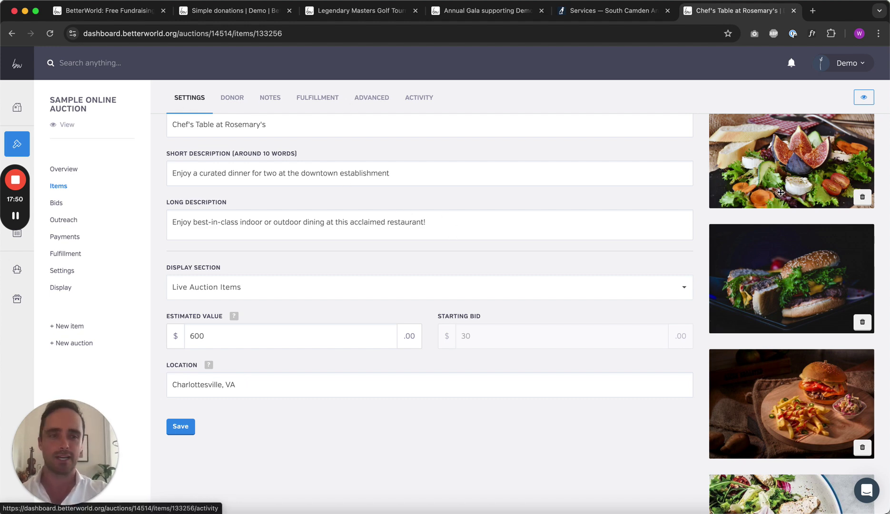
scroll(817, 230, "down", 1)
left_click(862, 310)
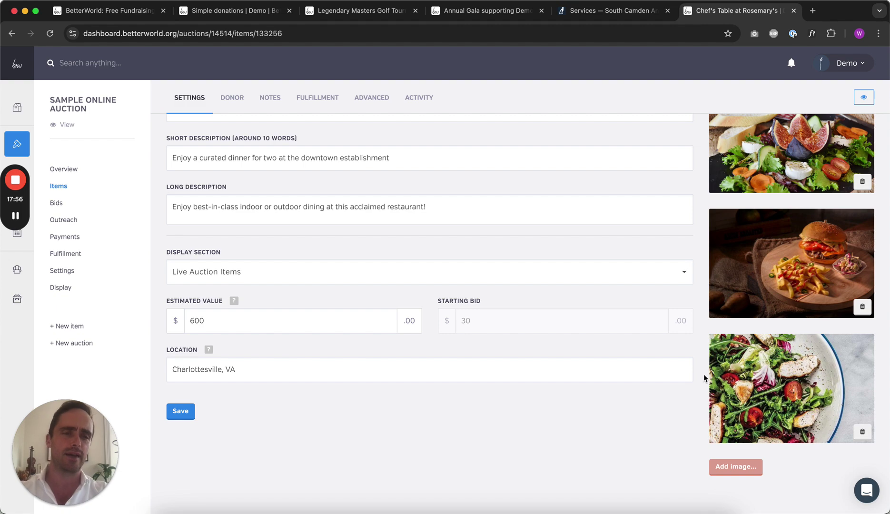
- Start adding a new item image from the image library and search it for "burger"
left_click(739, 470)
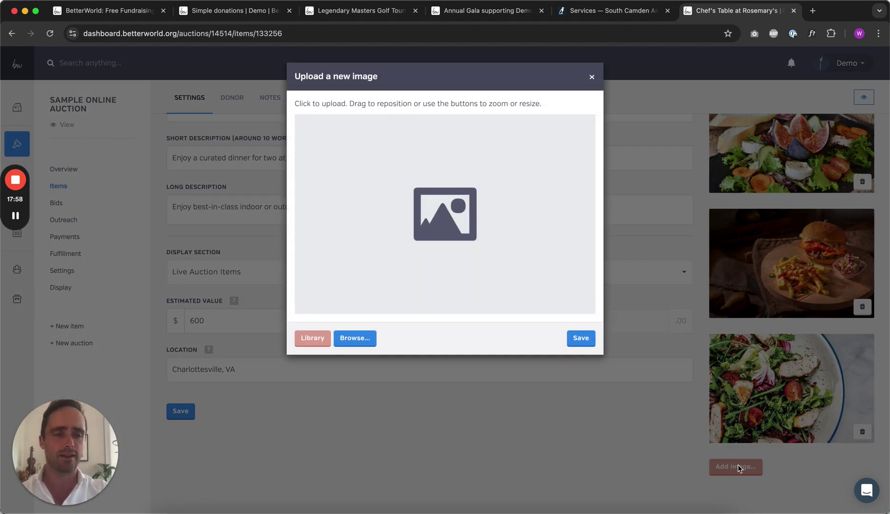
left_click(312, 341)
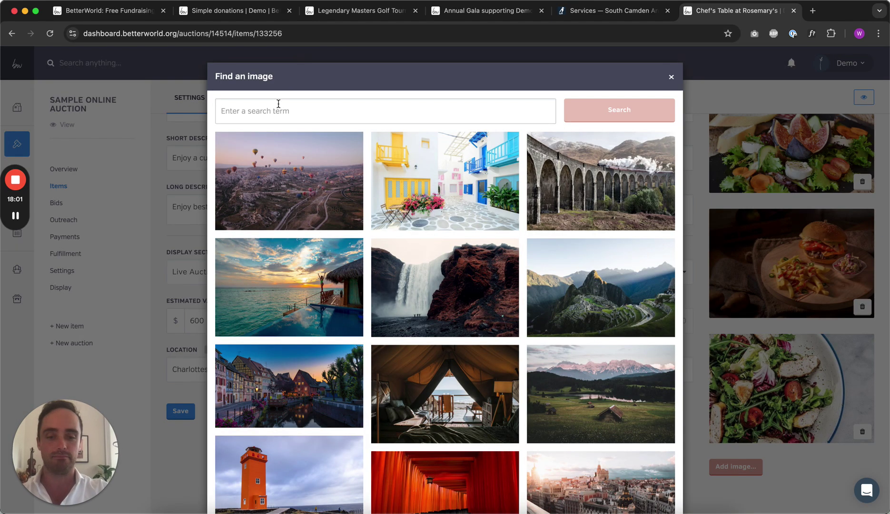
left_click(278, 103)
type("bi")
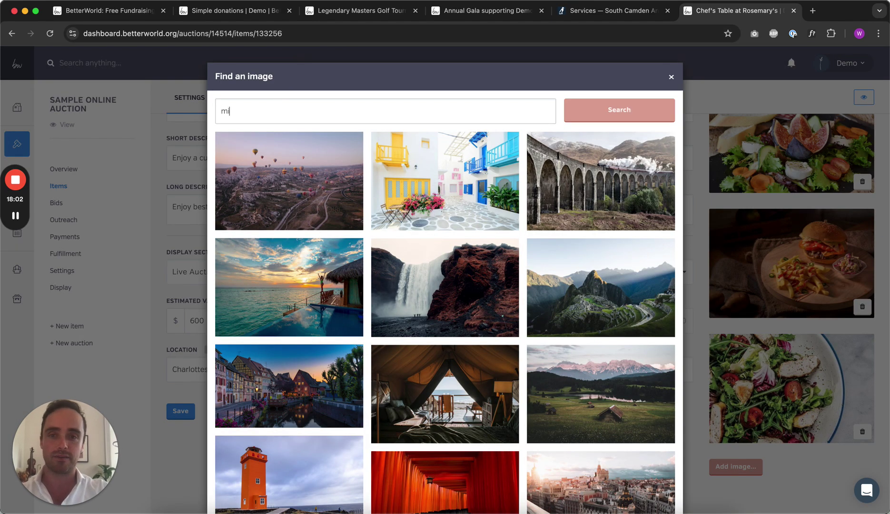
key("BackSpace")
key("BackSpace")
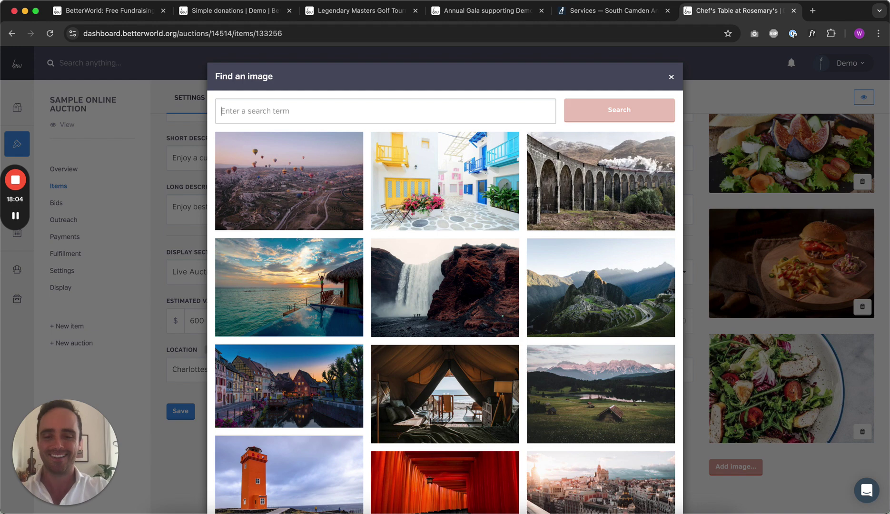
type("burger")
key("Return")
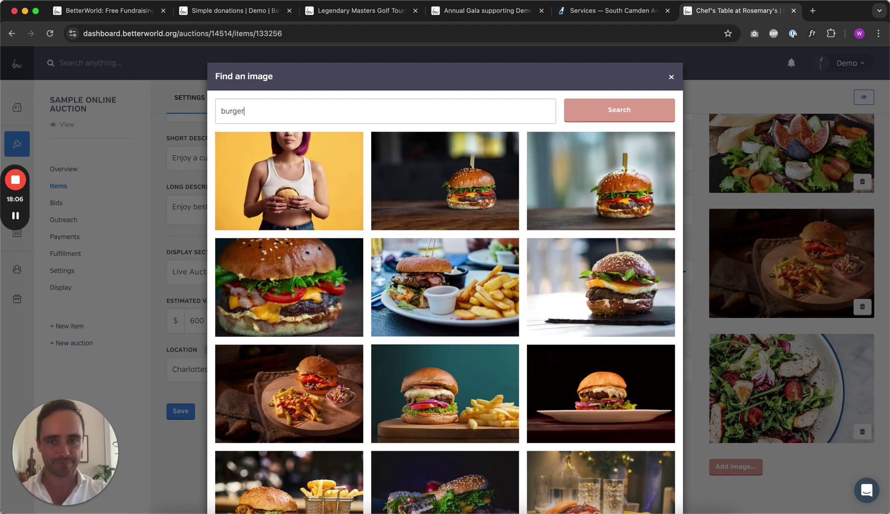
- Choose the photo of a burger with fries and a dip cup, and save it to the item
scroll(440, 259, "down", 2)
scroll(440, 259, "down", 1)
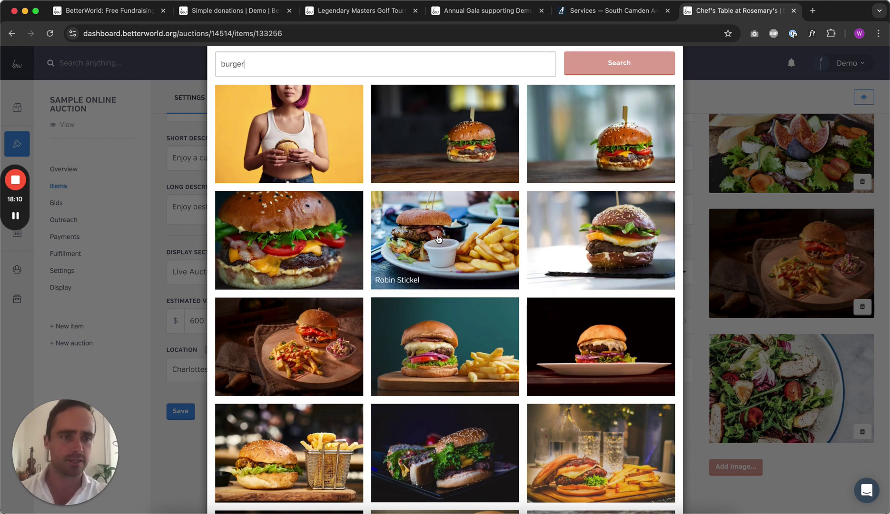
left_click(438, 239)
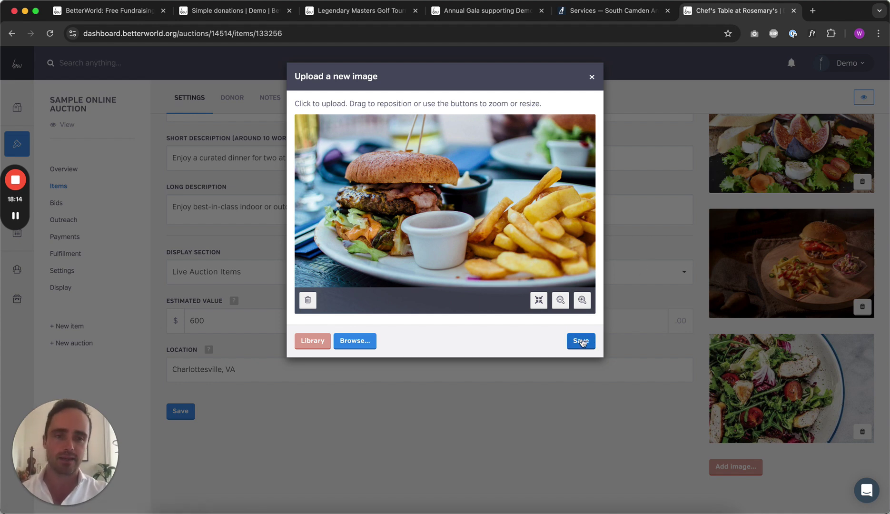
left_click(580, 341)
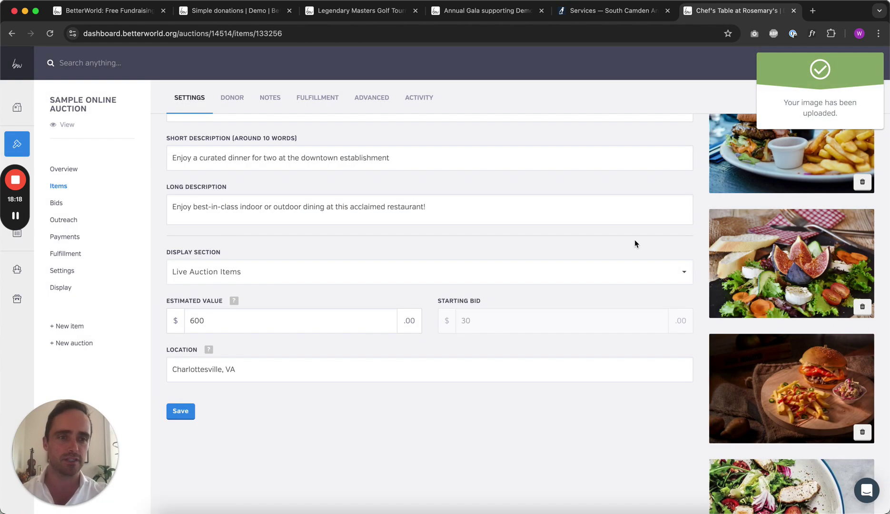
scroll(852, 264, "up", 3)
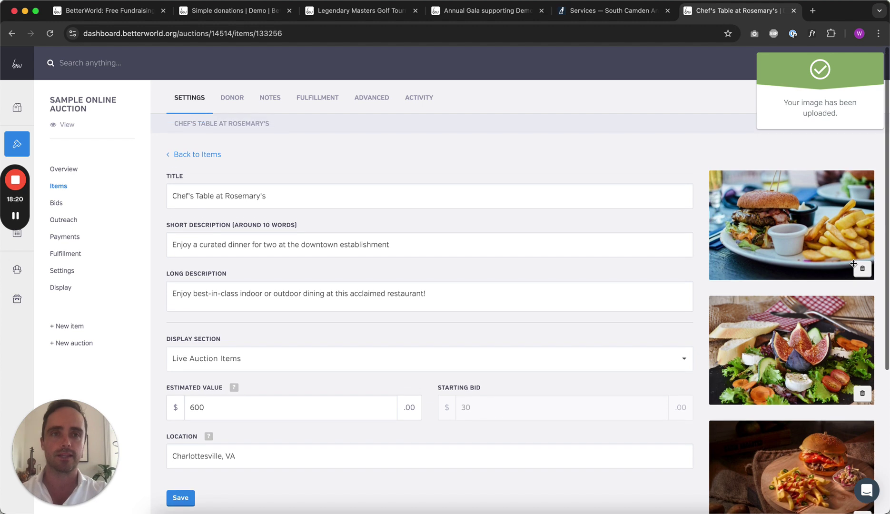
- Return to the auction's items, open the Instant Items collection and browse the sports experiences
left_click(62, 187)
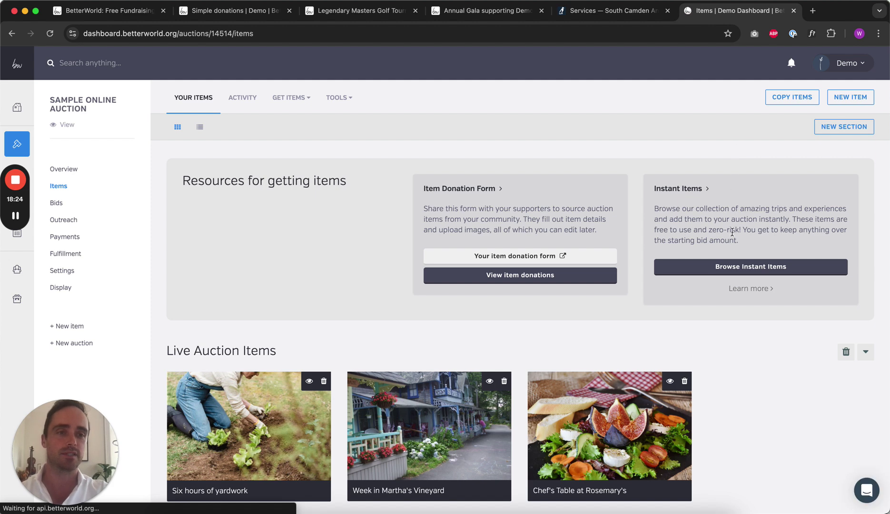
left_click(747, 268)
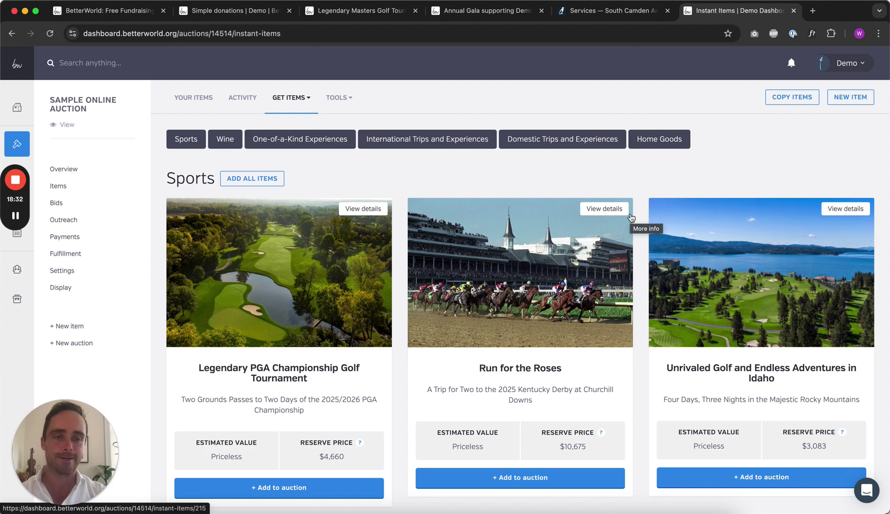
scroll(643, 189, "down", 10)
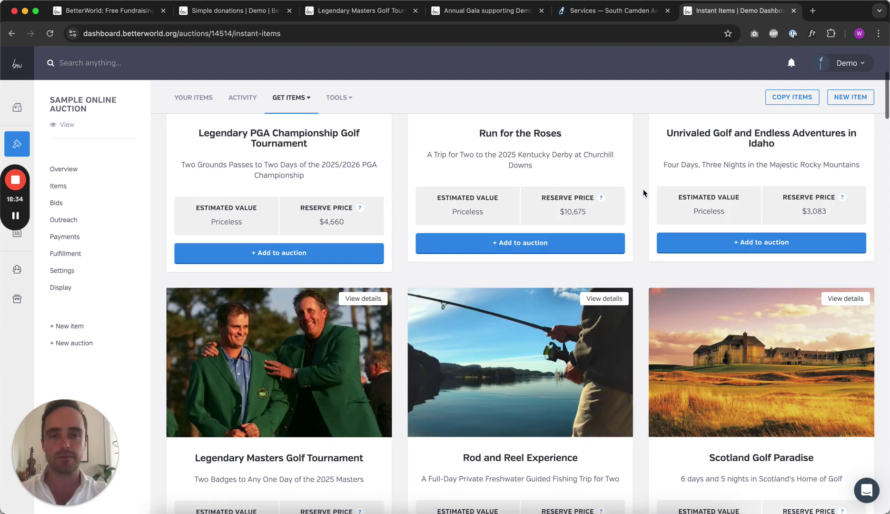
- Browse the Instant Items down to the Wine experiences, and return through the auction's items to the main dashboard
scroll(643, 192, "down", 10)
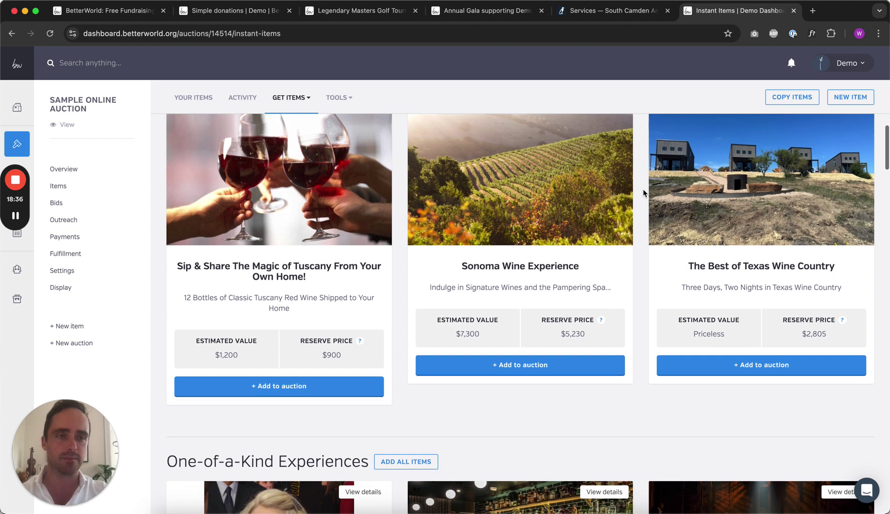
scroll(642, 192, "up", 1)
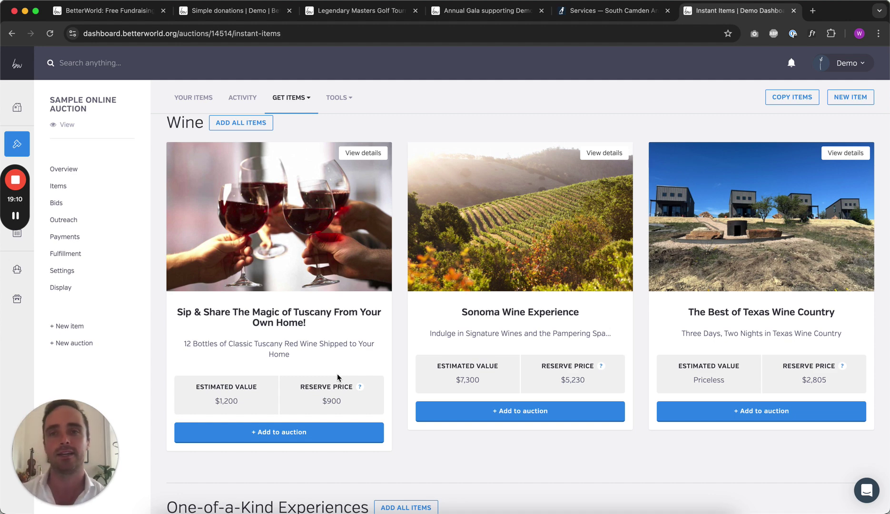
left_click(59, 187)
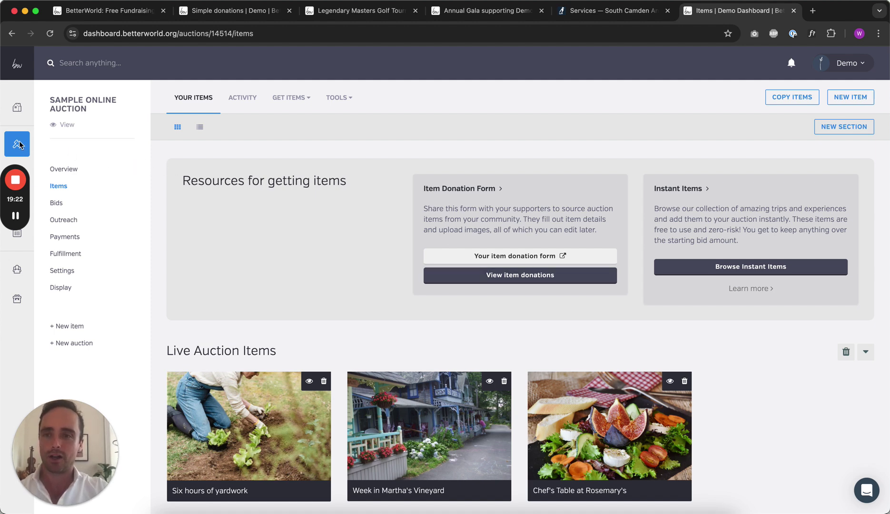
mouse_move(19, 145)
left_click(53, 108)
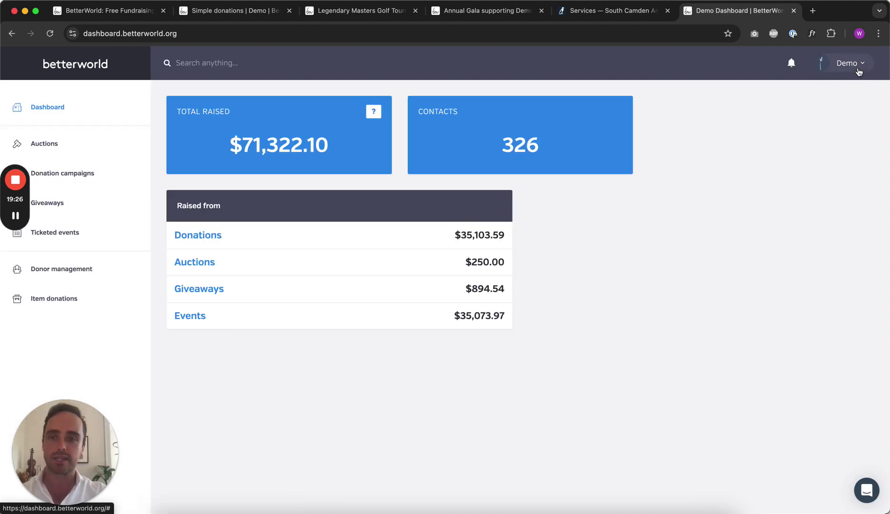
- View the support options in the help messenger, close it and switch to the BetterWorld homepage
left_click(867, 493)
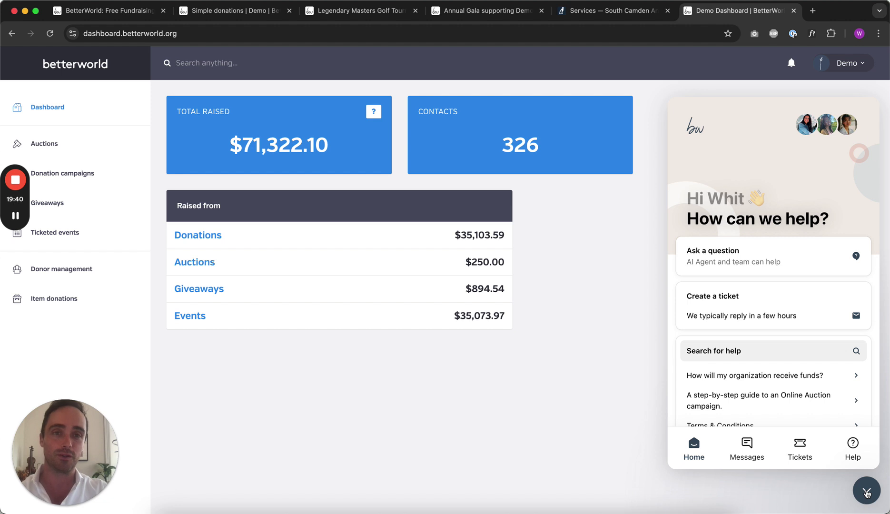
left_click(867, 492)
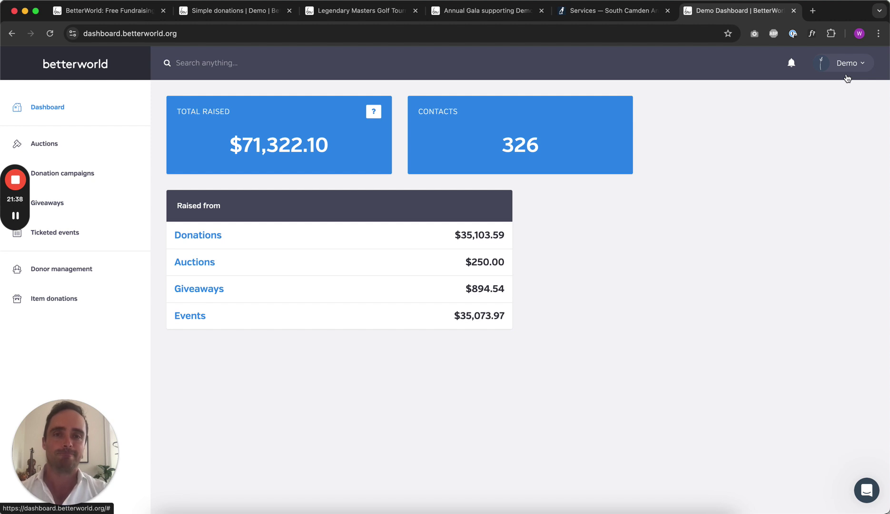
left_click(129, 13)
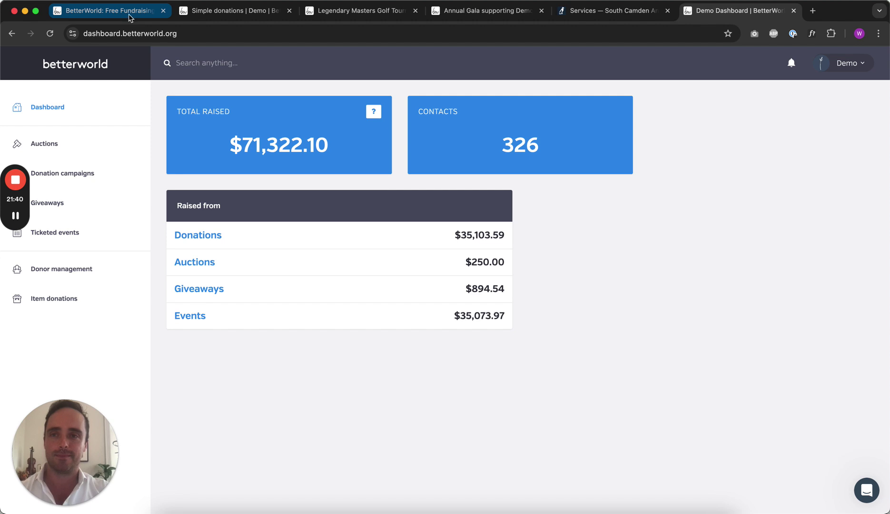